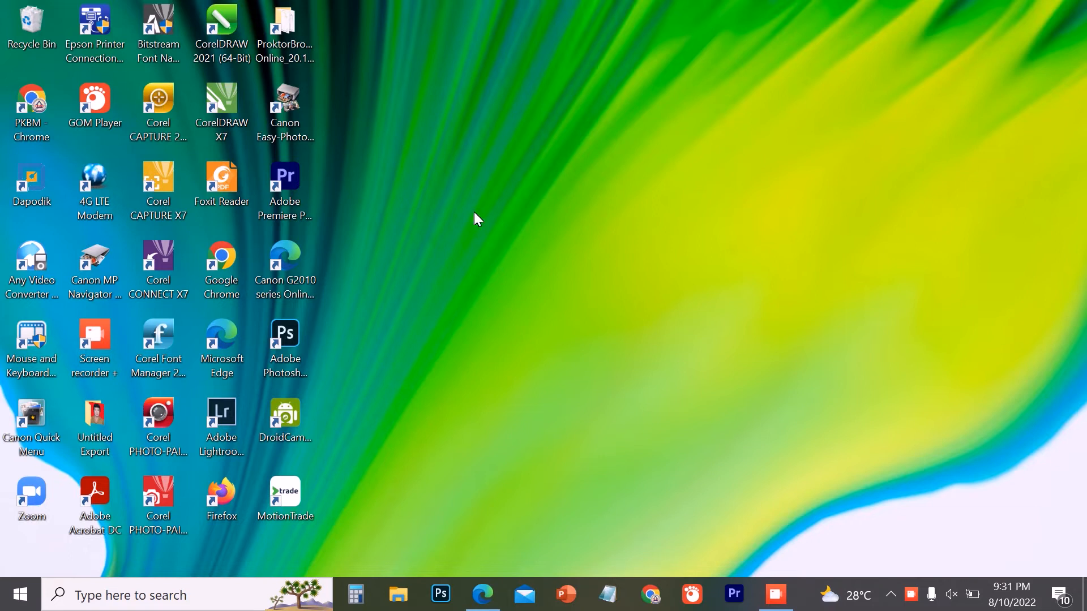
# - Launch Adobe Premiere Pro 2022 and create a new project named "coba - coba", replacing the existing project of that name
pyautogui.click(293, 175)
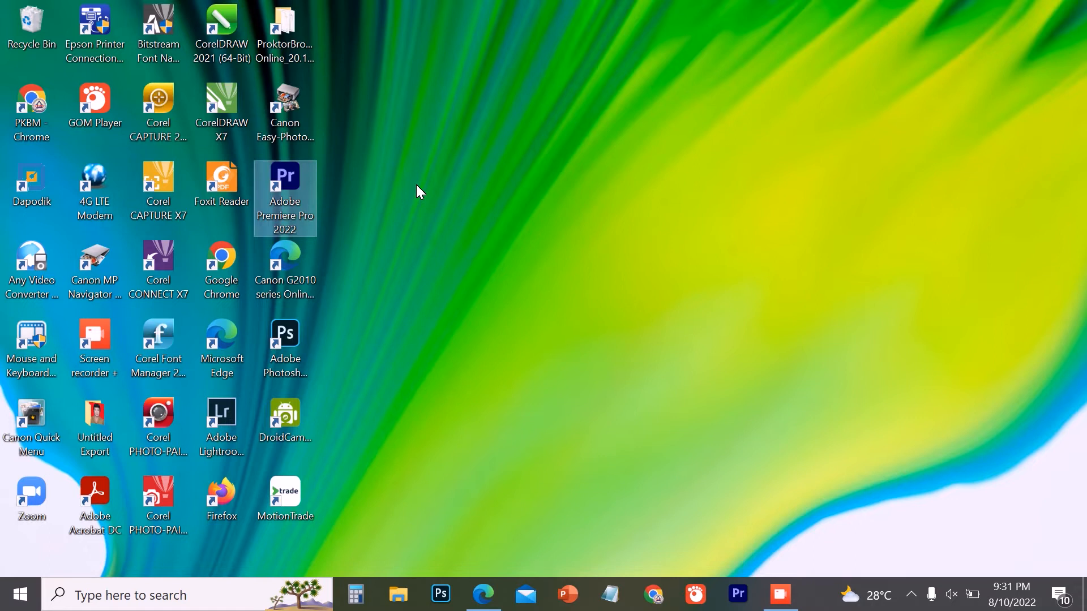
pyautogui.doubleClick(280, 175)
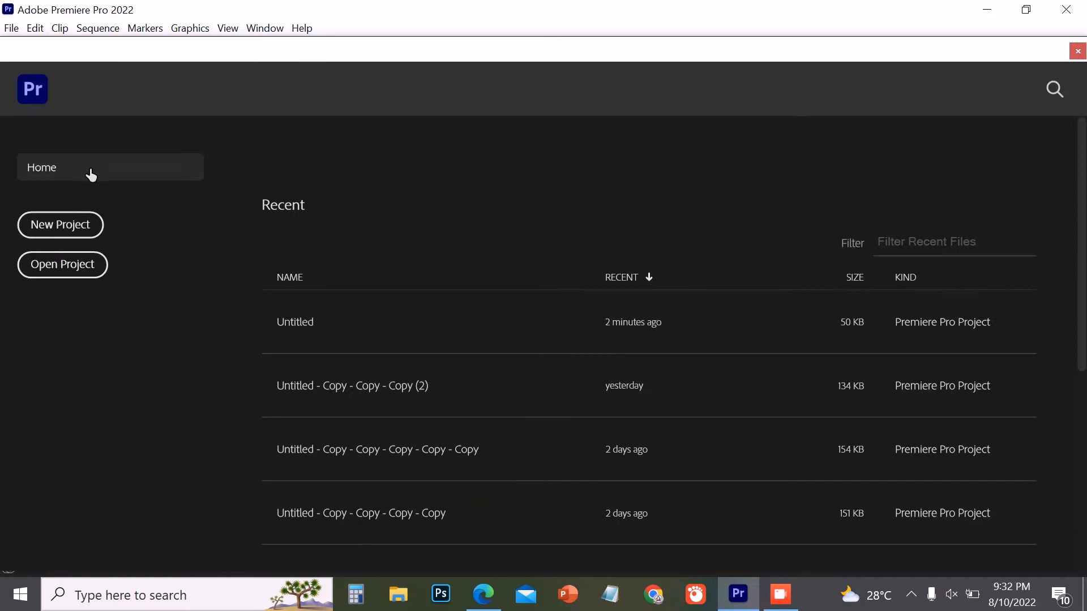
pyautogui.click(67, 226)
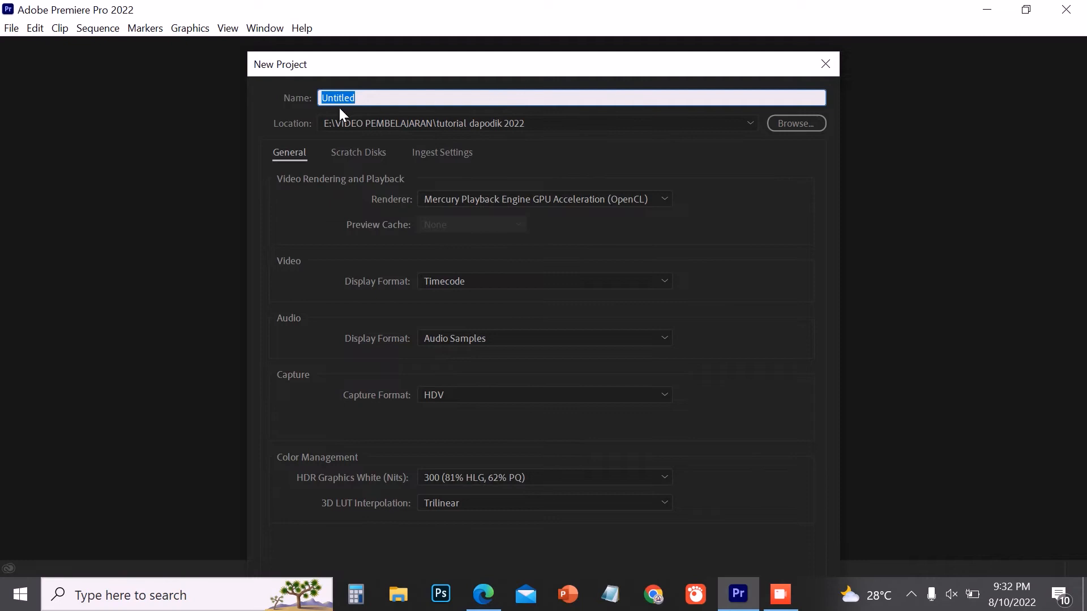
pyautogui.write('coba - coba')
pyautogui.moveTo(439, 68); pyautogui.dragTo(432, 32)
pyautogui.click(715, 563)
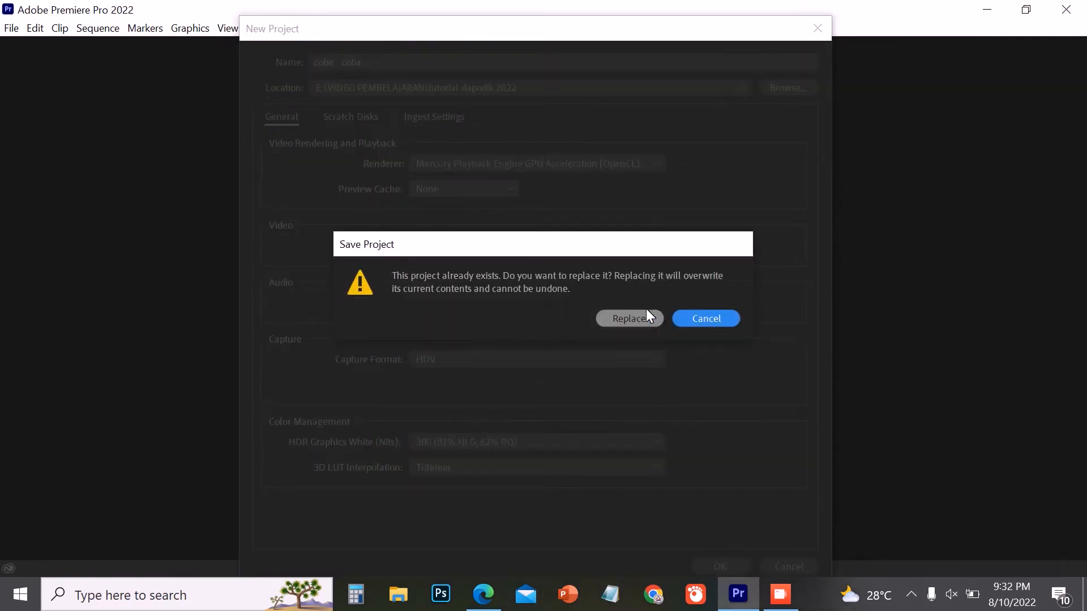
pyautogui.click(648, 312)
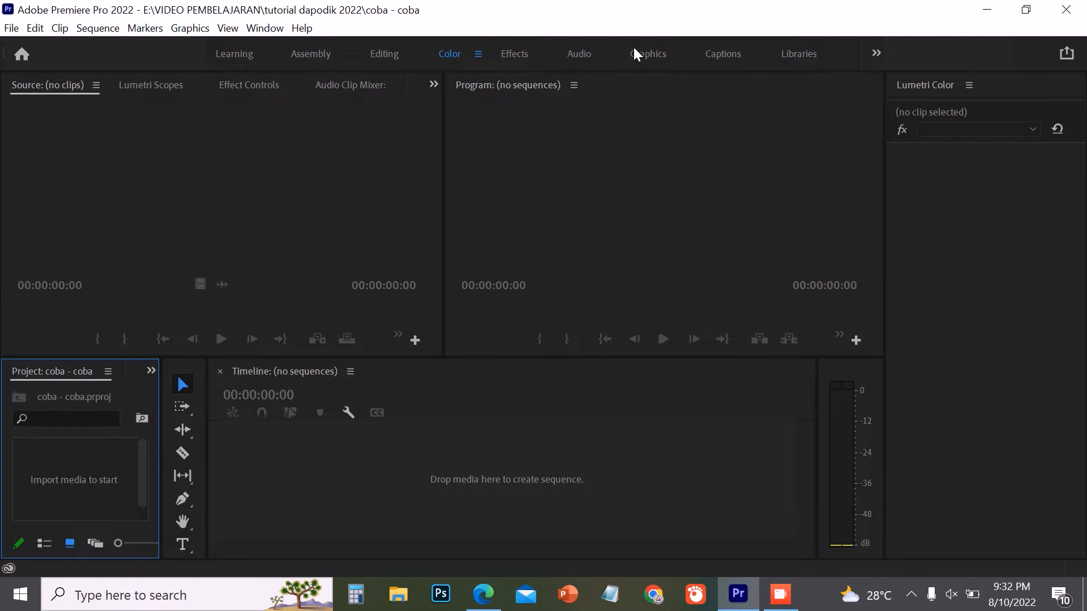
# - Show the All Panels workspace to view its layout
pyautogui.click(874, 55)
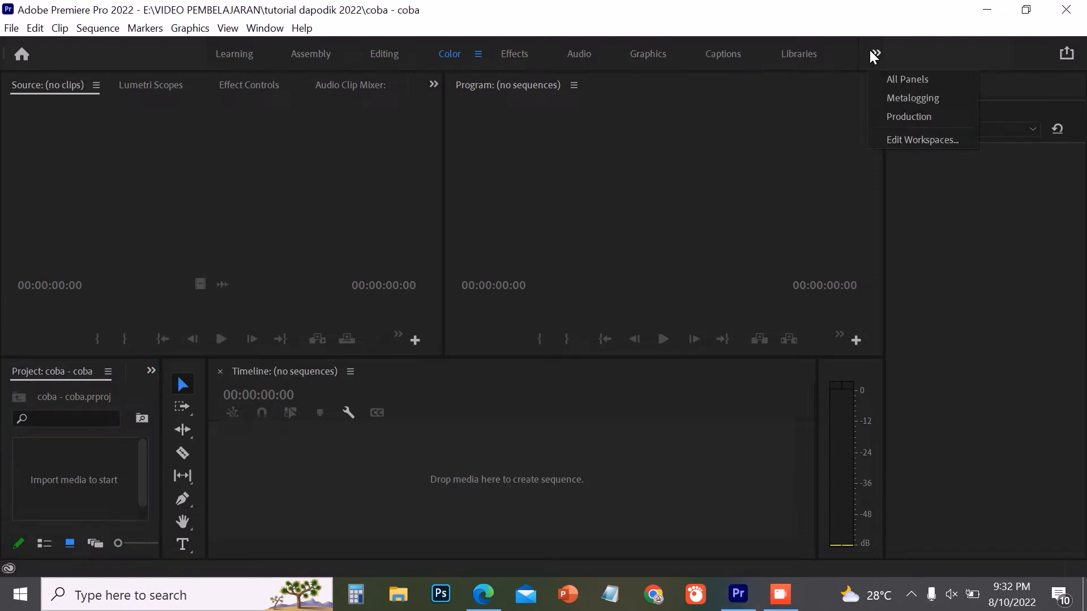
pyautogui.click(898, 73)
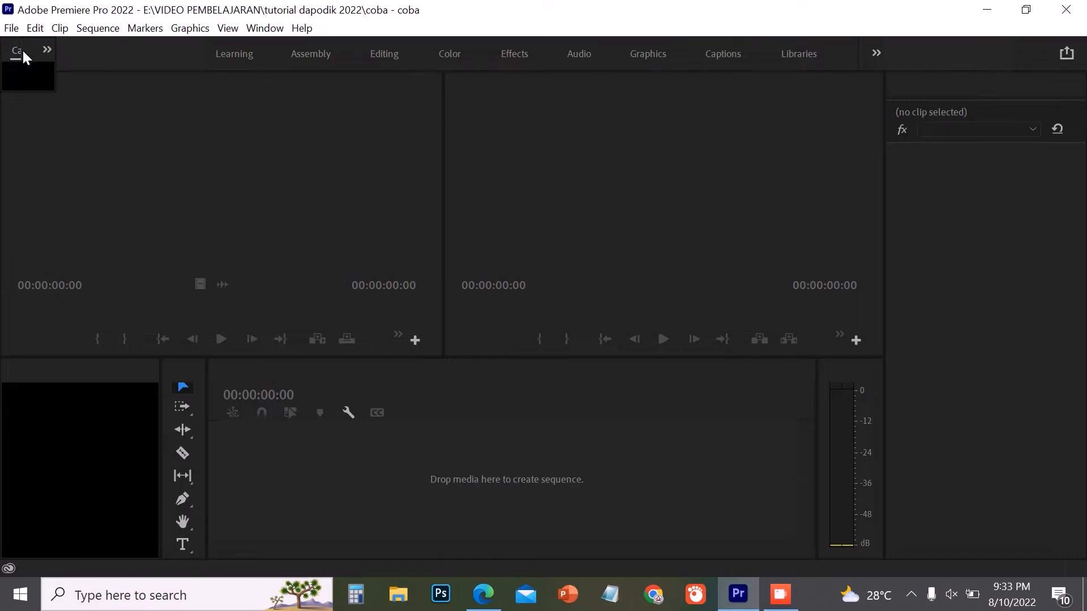
pyautogui.click(685, 207)
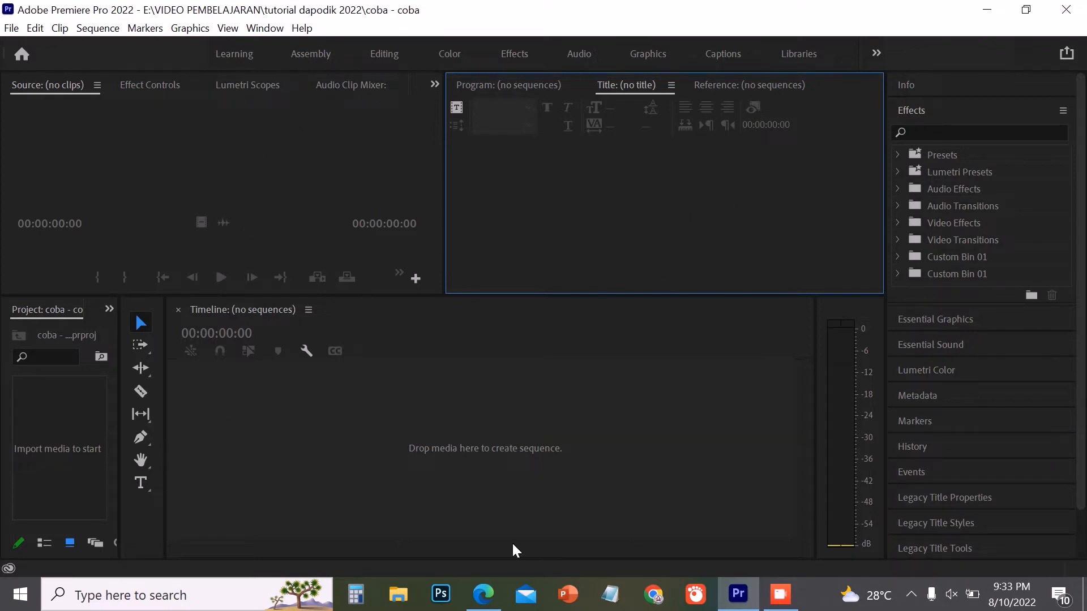
# - Look through the tutorials in the Learning workspace and view the Assembly workspace layout
pyautogui.click(235, 53)
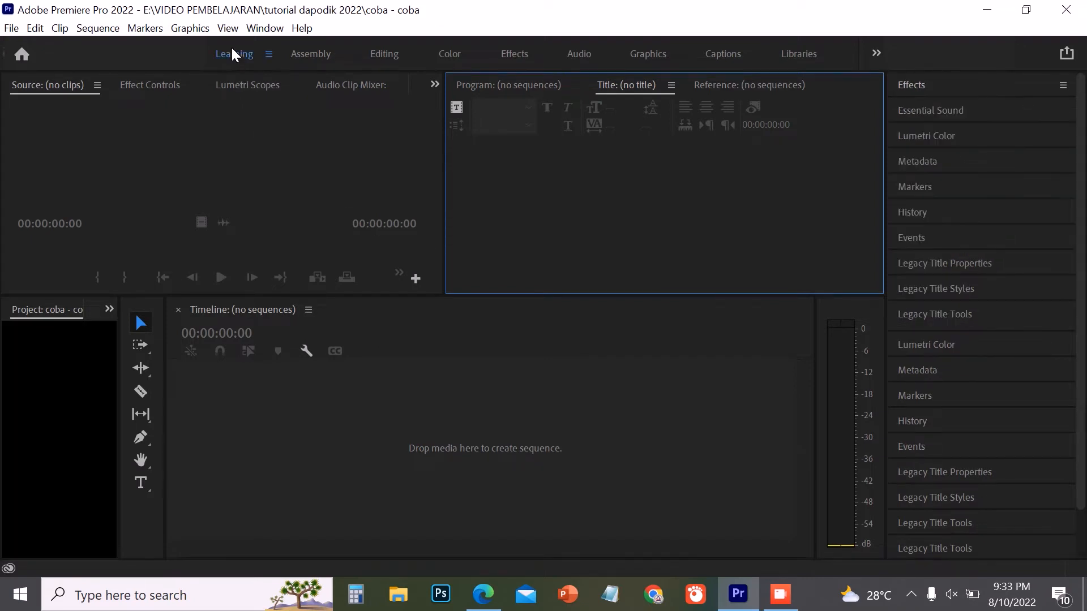
pyautogui.moveTo(73, 280)
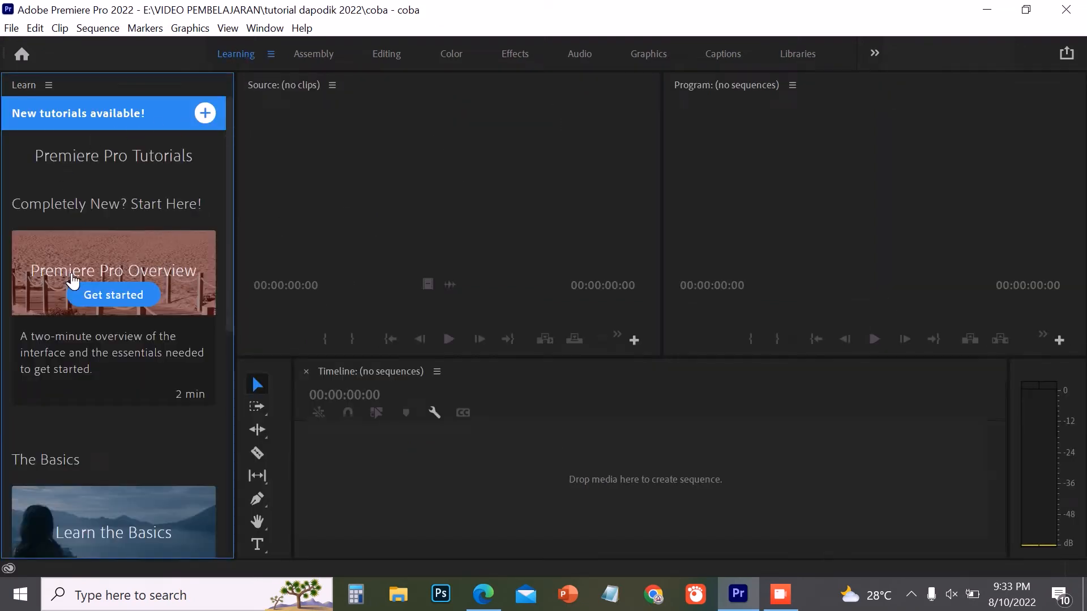
pyautogui.scroll(-6, 104, 400)
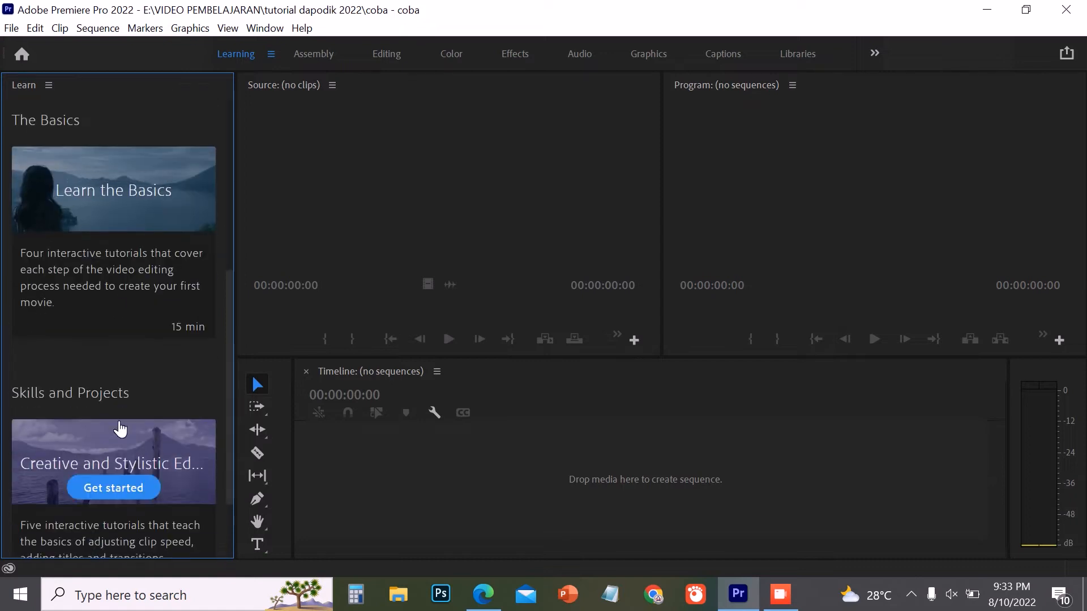
pyautogui.scroll(5, 114, 408)
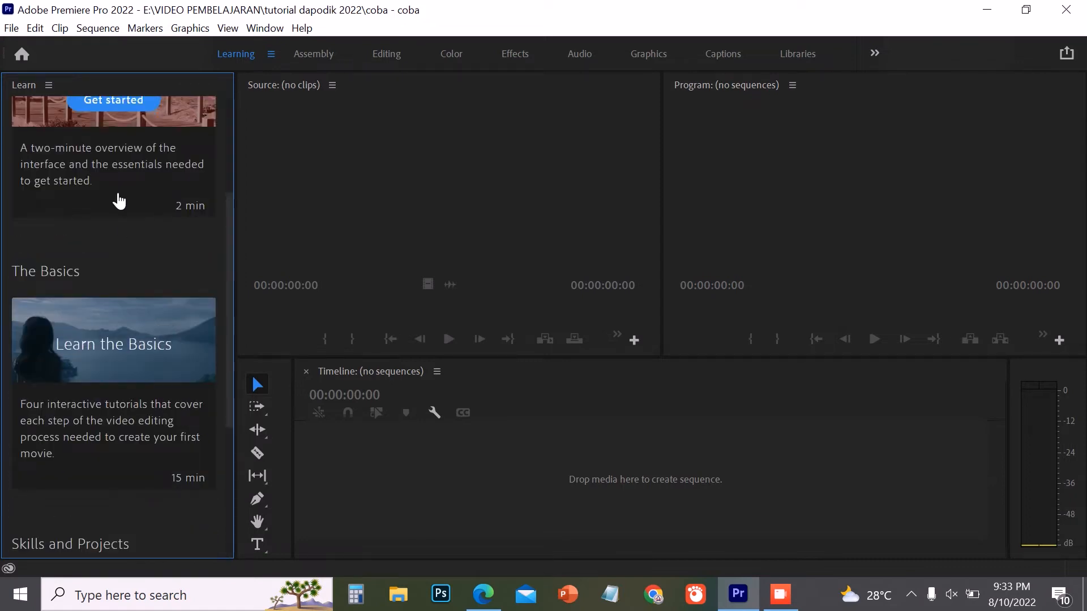
pyautogui.scroll(3, 119, 200)
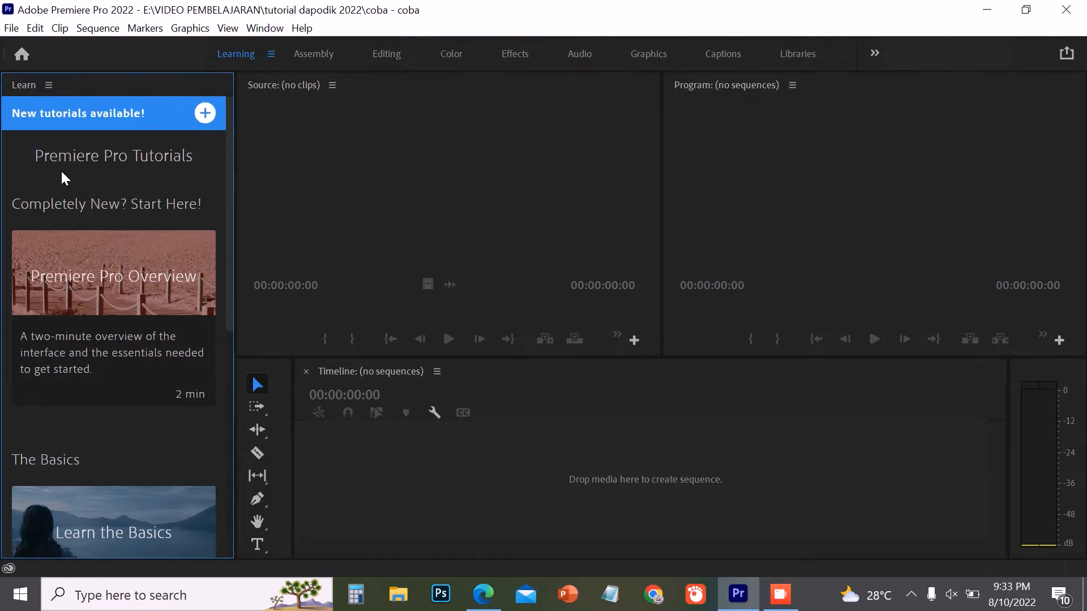
pyautogui.moveTo(126, 322)
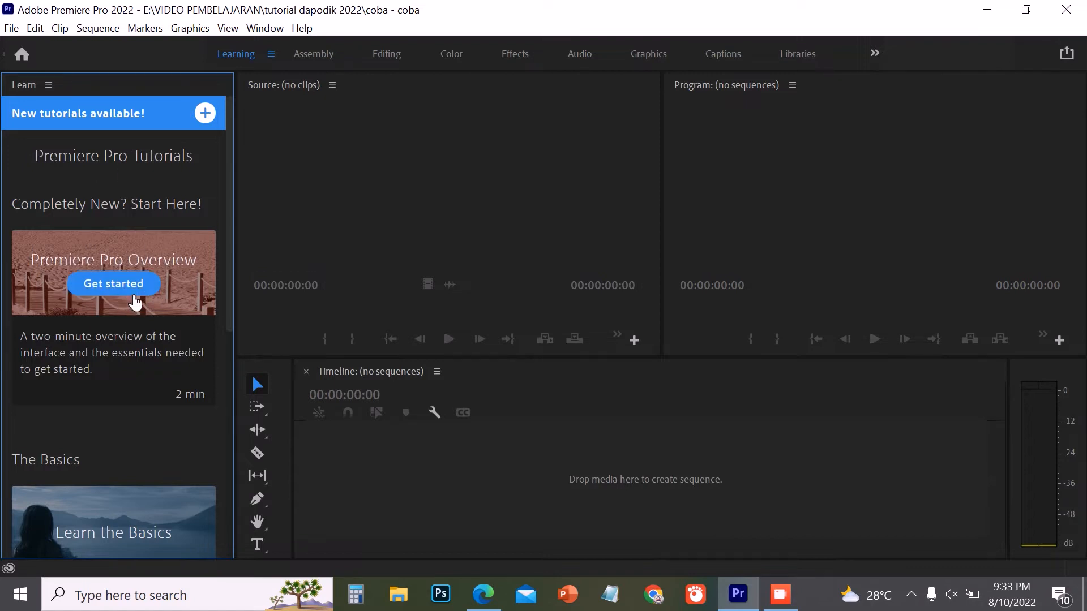
pyautogui.scroll(-3, 138, 344)
pyautogui.scroll(3, 114, 294)
pyautogui.scroll(-5, 135, 396)
pyautogui.scroll(-2, 114, 369)
pyautogui.scroll(5, 116, 368)
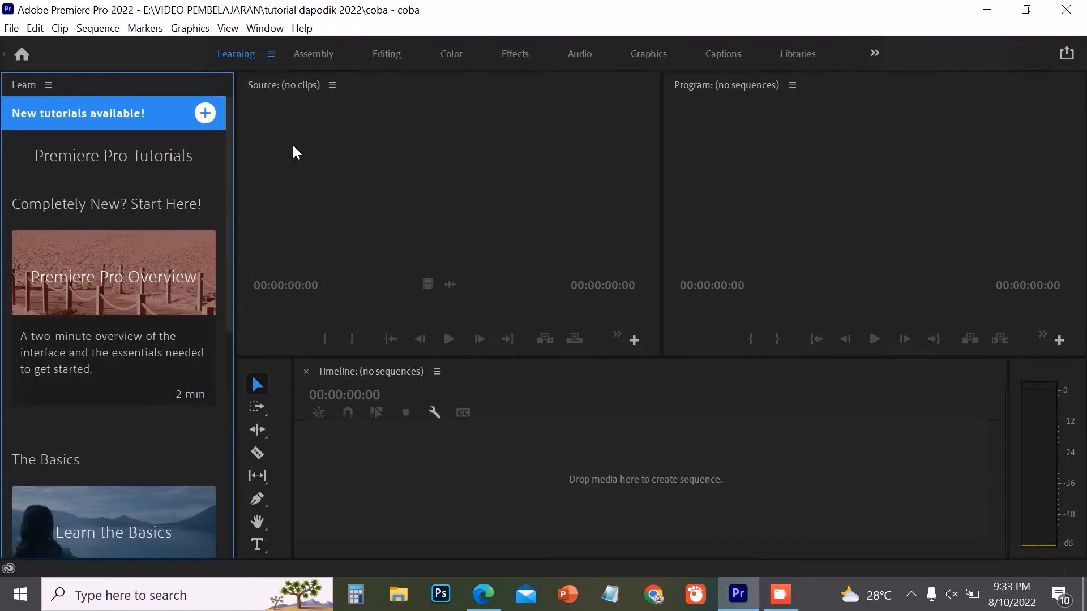
pyautogui.click(303, 55)
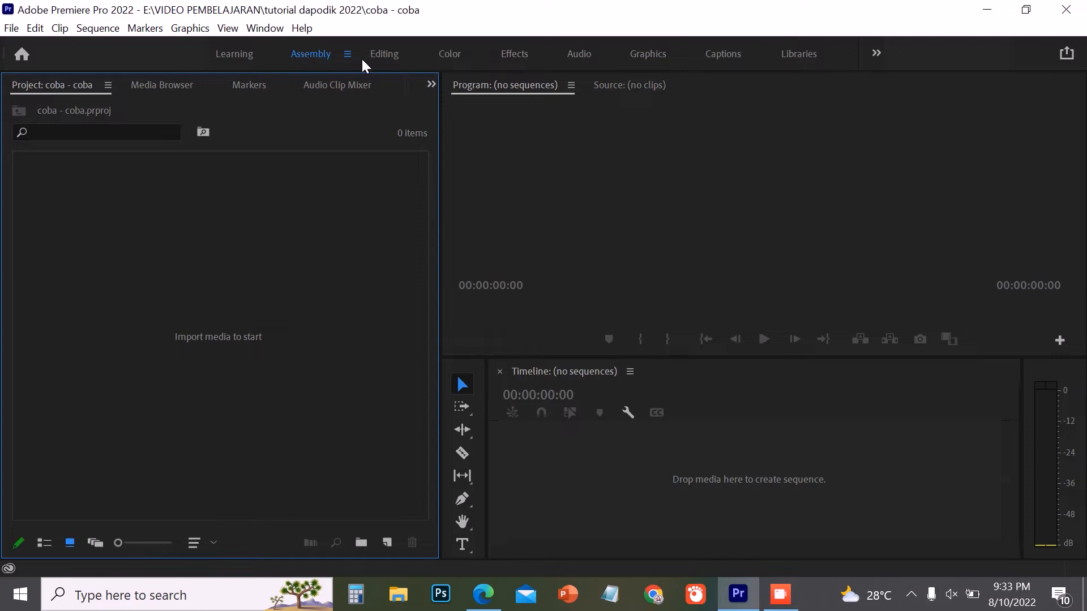
# - In the Editing workspace, create a sequence from clips 00207, 00208 and 00209 in the LOMBA folder on the EDITING (E:) drive
pyautogui.click(379, 55)
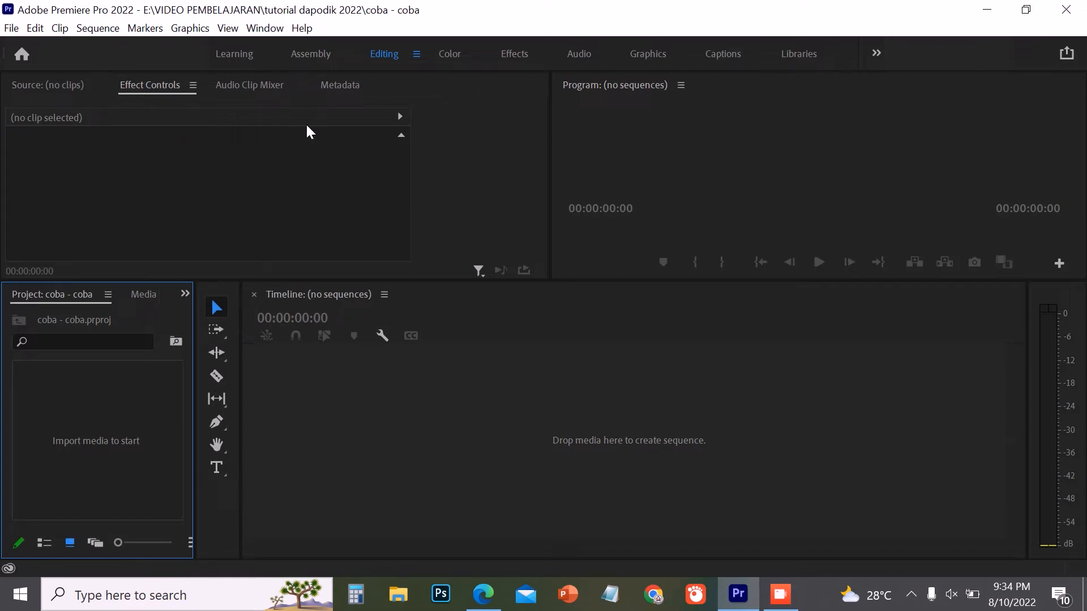
pyautogui.click(399, 596)
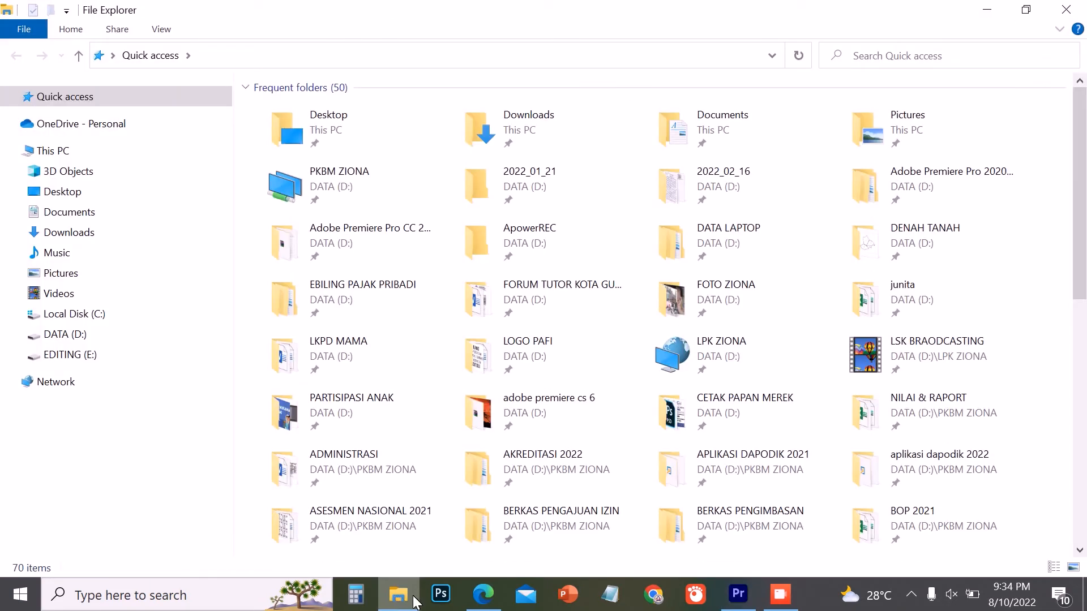
pyautogui.click(80, 355)
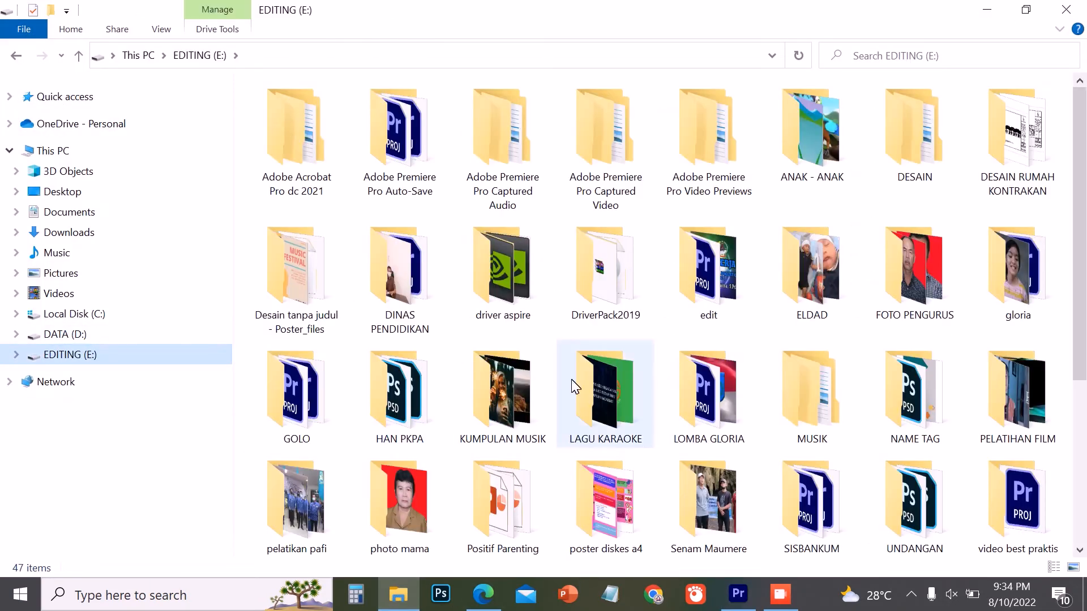
pyautogui.scroll(-5, 527, 317)
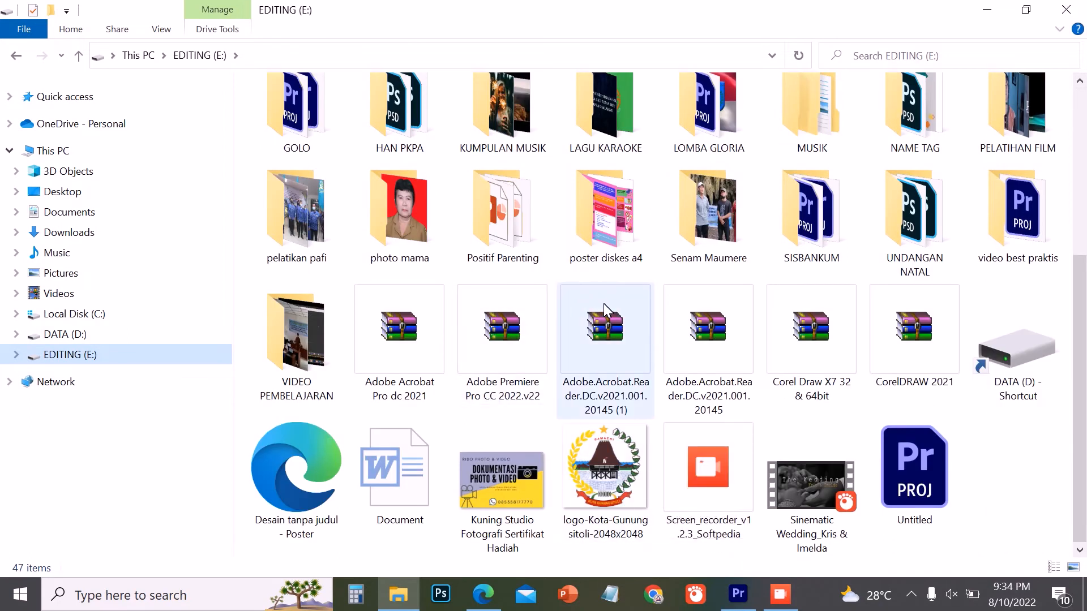
pyautogui.doubleClick(712, 113)
pyautogui.click(747, 137)
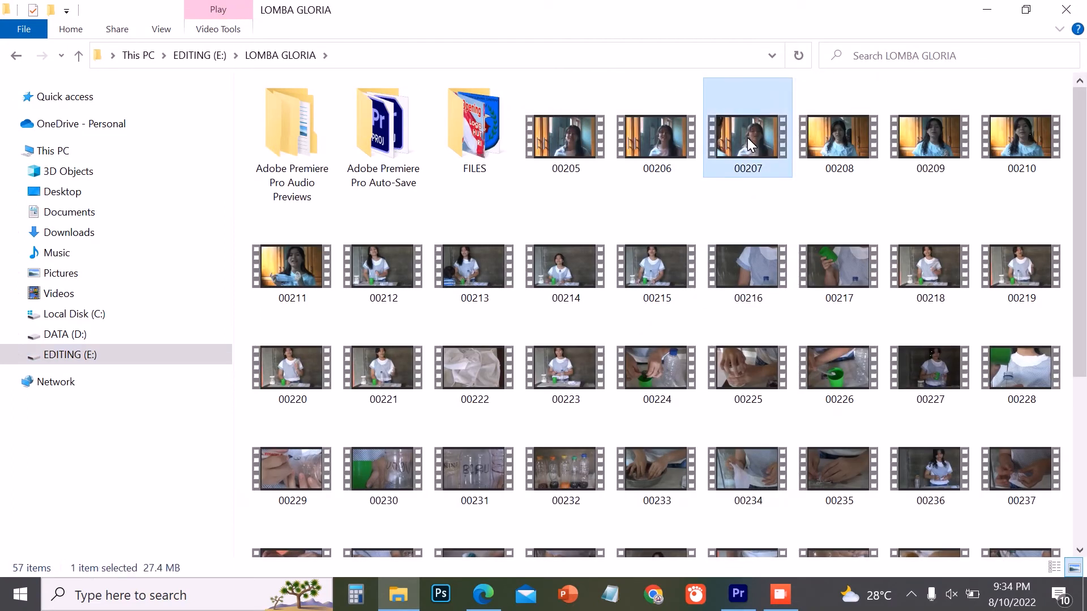
pyautogui.keyDown('ctrl'); pyautogui.click(930, 138); pyautogui.keyUp('ctrl')
pyautogui.keyDown('ctrl'); pyautogui.click(840, 130); pyautogui.keyUp('ctrl')
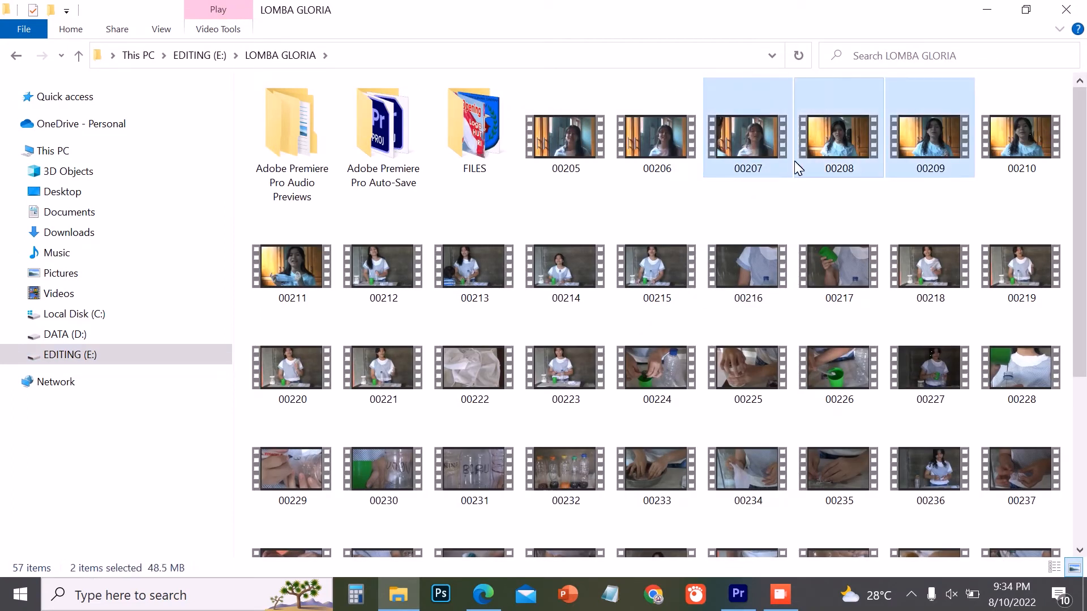
pyautogui.moveTo(725, 130); pyautogui.dragTo(398, 460)
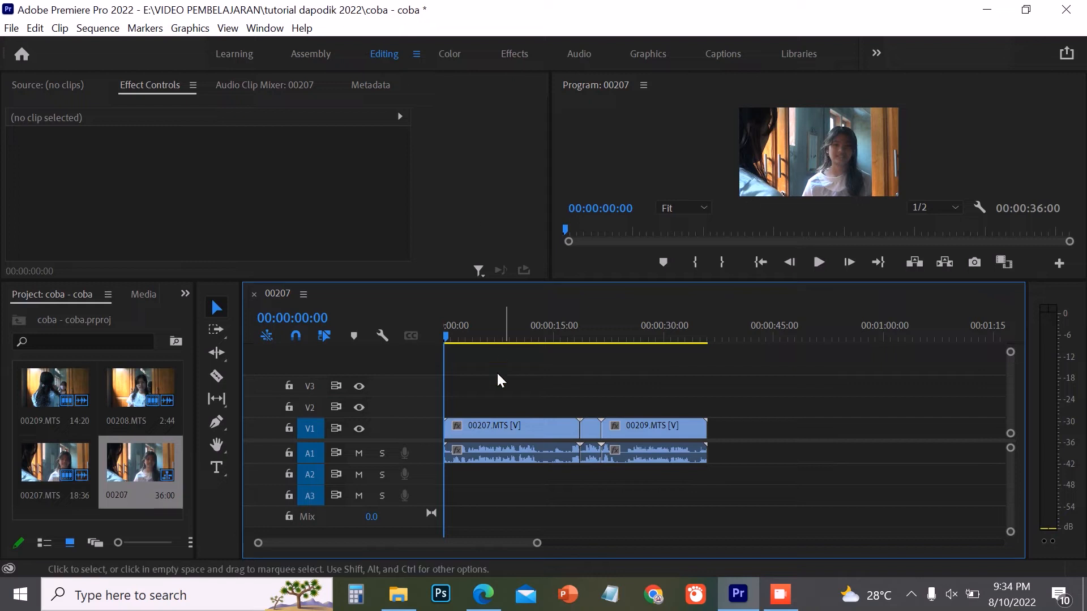
# - Select clip 00207 in the sequence and look through its video and audio effect controls
pyautogui.click(488, 429)
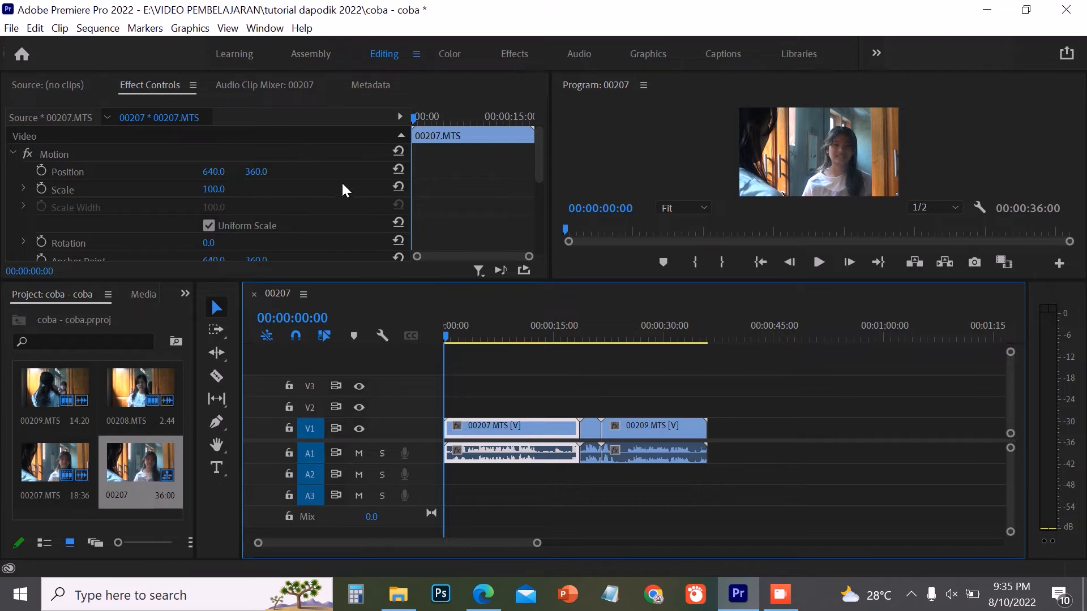
pyautogui.moveTo(538, 140)
pyautogui.mouseDown()
pyautogui.moveTo(528, 206)
pyautogui.moveTo(522, 139)
pyautogui.mouseUp()
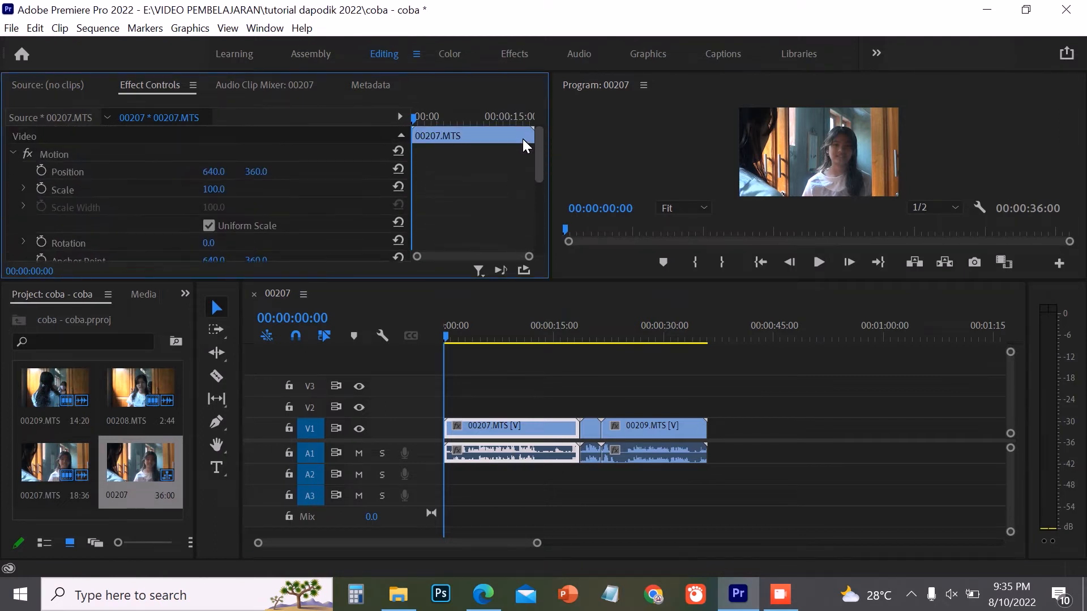
pyautogui.moveTo(522, 140); pyautogui.dragTo(521, 193)
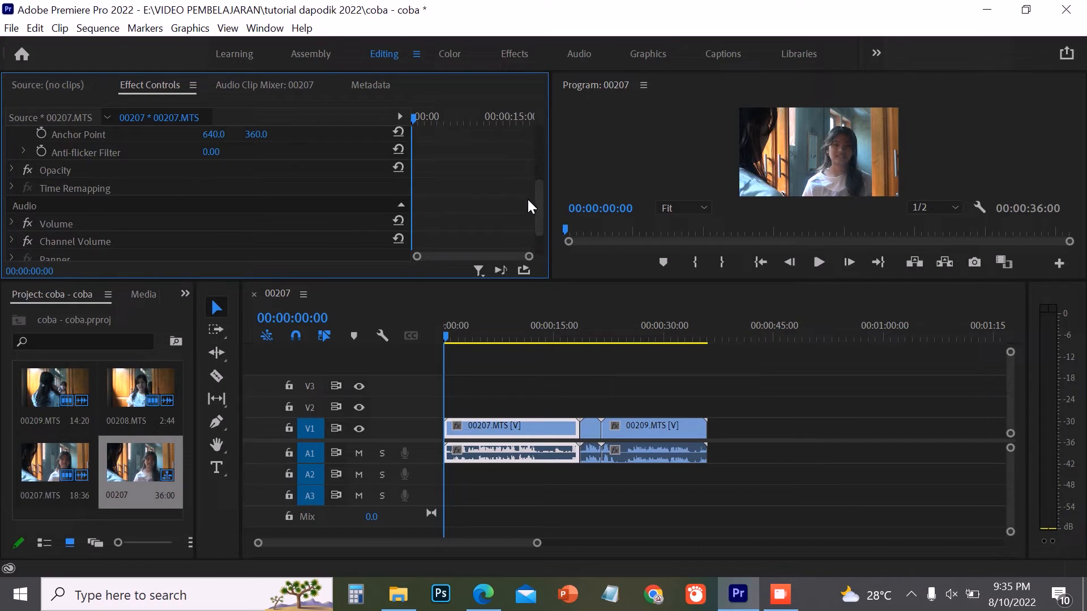
pyautogui.scroll(5, 529, 181)
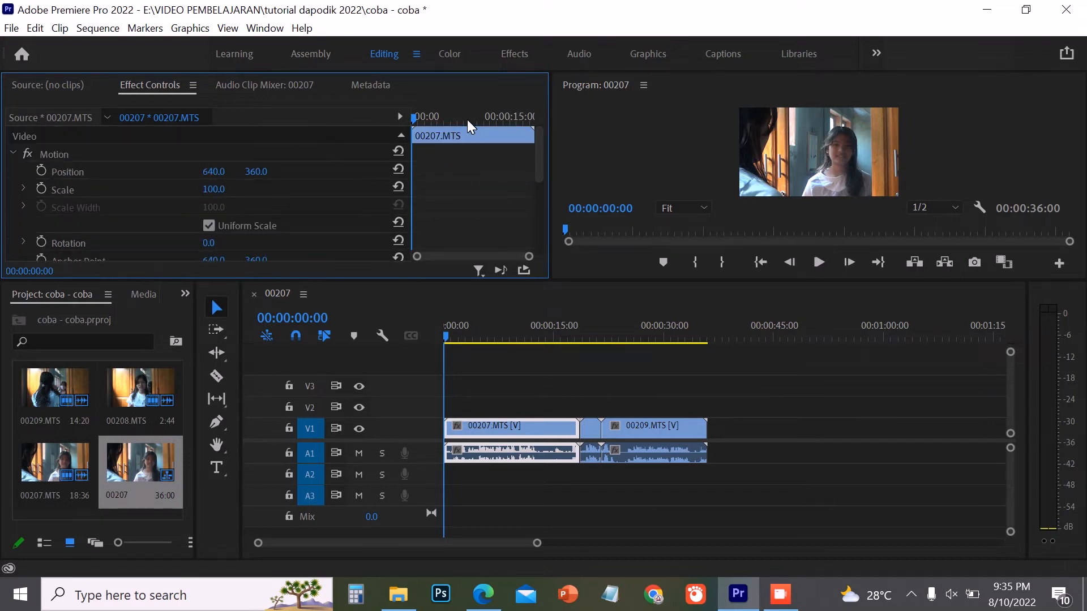
# - In the Color workspace, set clip 00207's creative Intensity to 101.5, Sharpen to 50.8, Vibrance to 1.5 and Saturation to 138.5
pyautogui.click(448, 46)
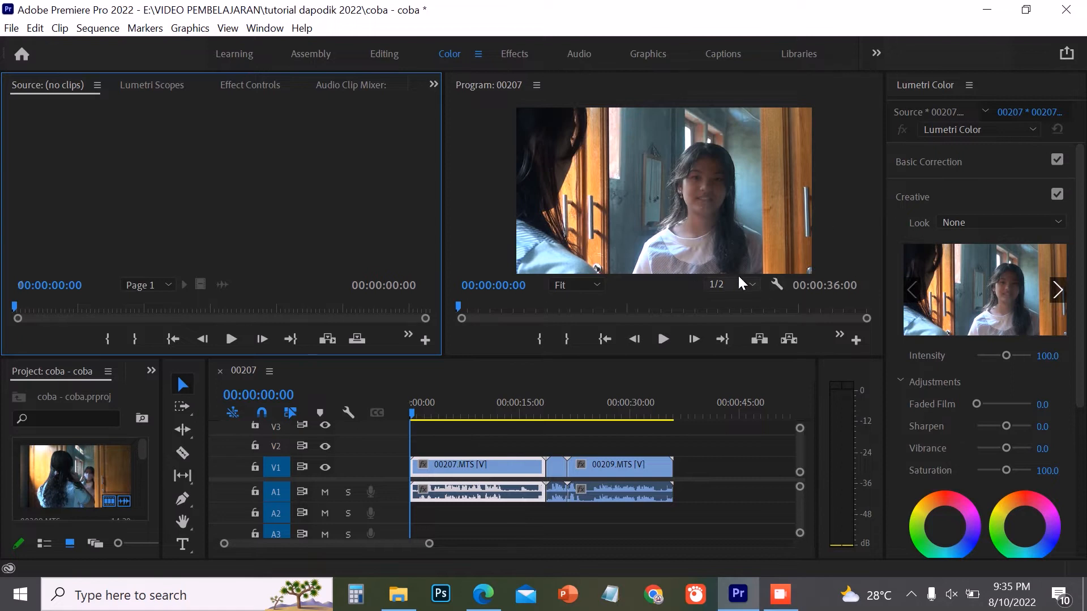
pyautogui.moveTo(1006, 355)
pyautogui.mouseDown()
pyautogui.moveTo(994, 354)
pyautogui.moveTo(1028, 354)
pyautogui.moveTo(1004, 354)
pyautogui.mouseUp()
pyautogui.moveTo(975, 403); pyautogui.dragTo(1006, 469)
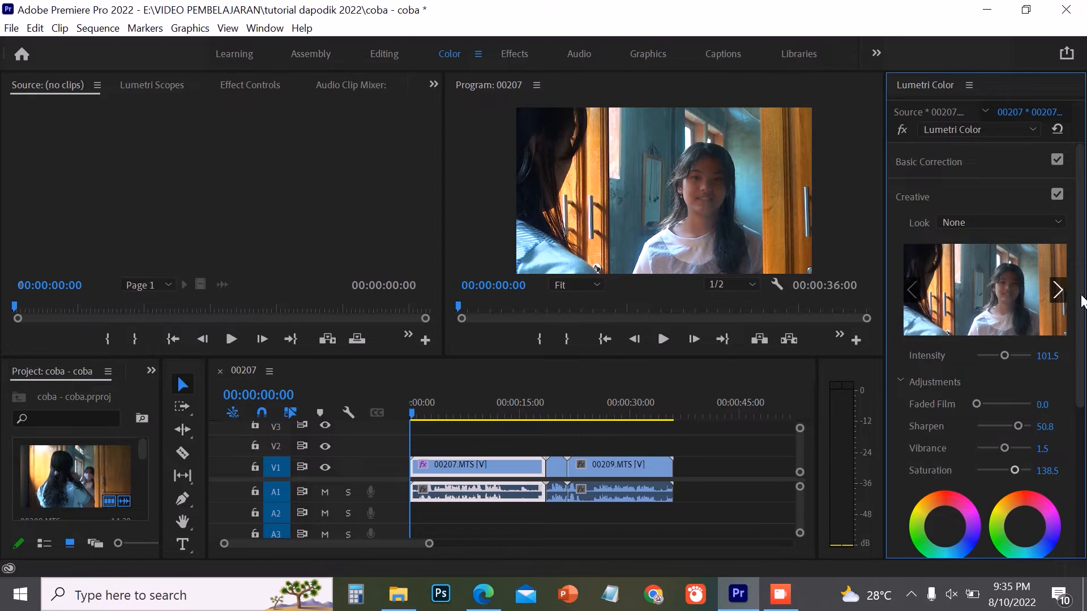
# - In the Effects workspace, apply a Cross Dissolve video transition at the cut between clips 00207 and 00208
pyautogui.click(512, 55)
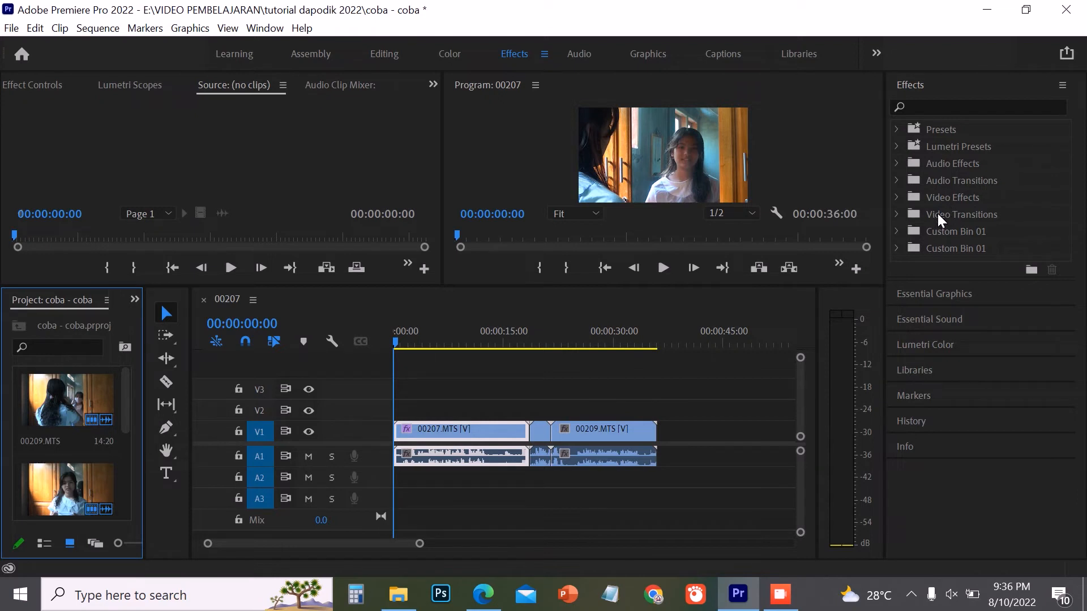
pyautogui.click(894, 213)
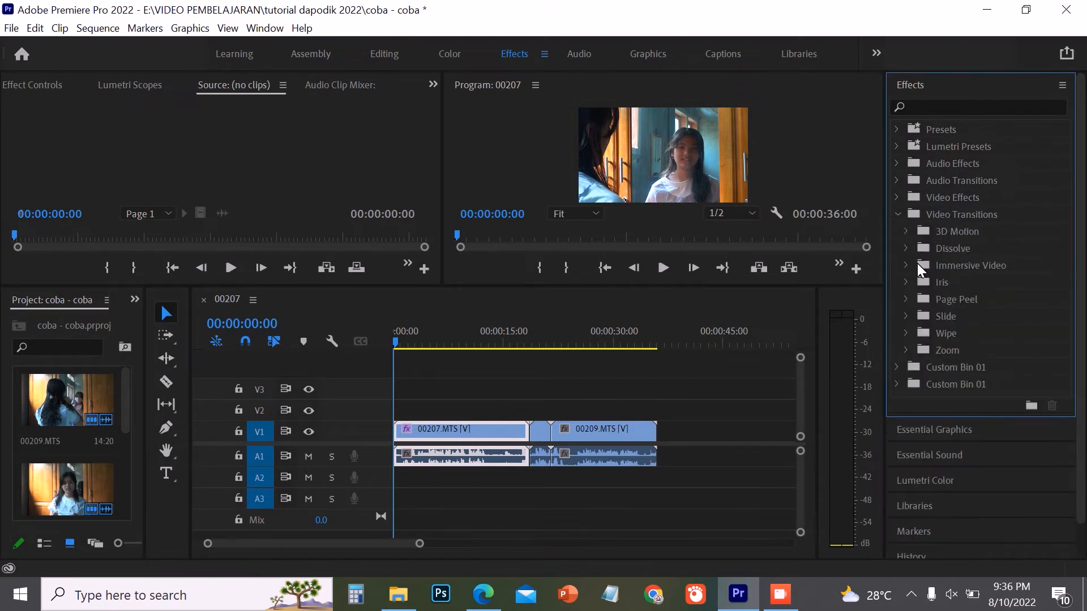
pyautogui.click(906, 248)
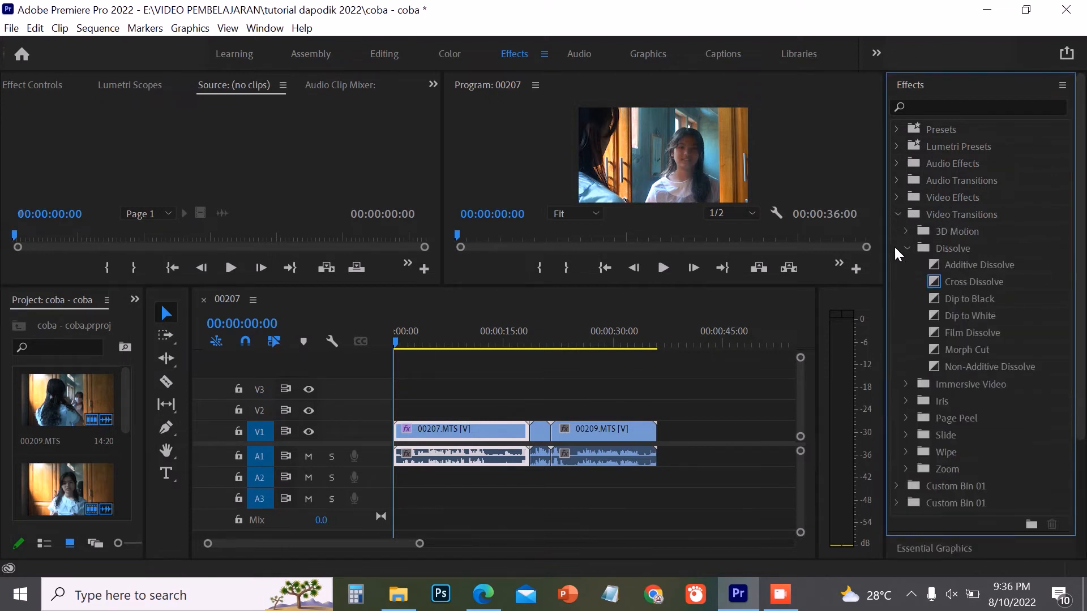
pyautogui.moveTo(946, 278); pyautogui.dragTo(530, 432)
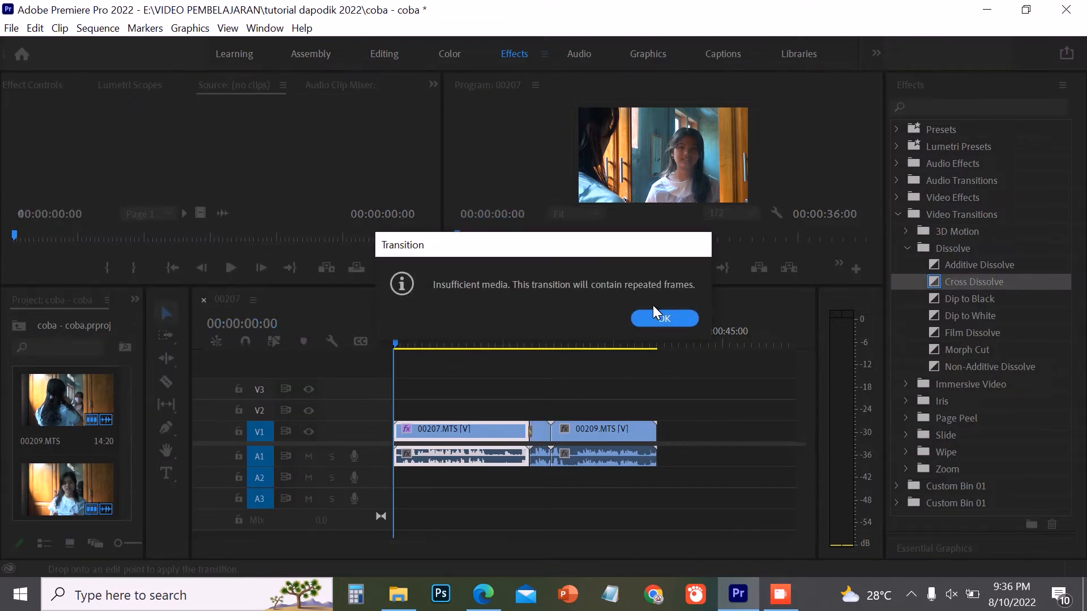
# - Preview the sequence around the Cross Dissolve transition, leaving the playhead shortly before it
pyautogui.click(657, 317)
pyautogui.moveTo(432, 344); pyautogui.dragTo(522, 348)
pyautogui.press('space')
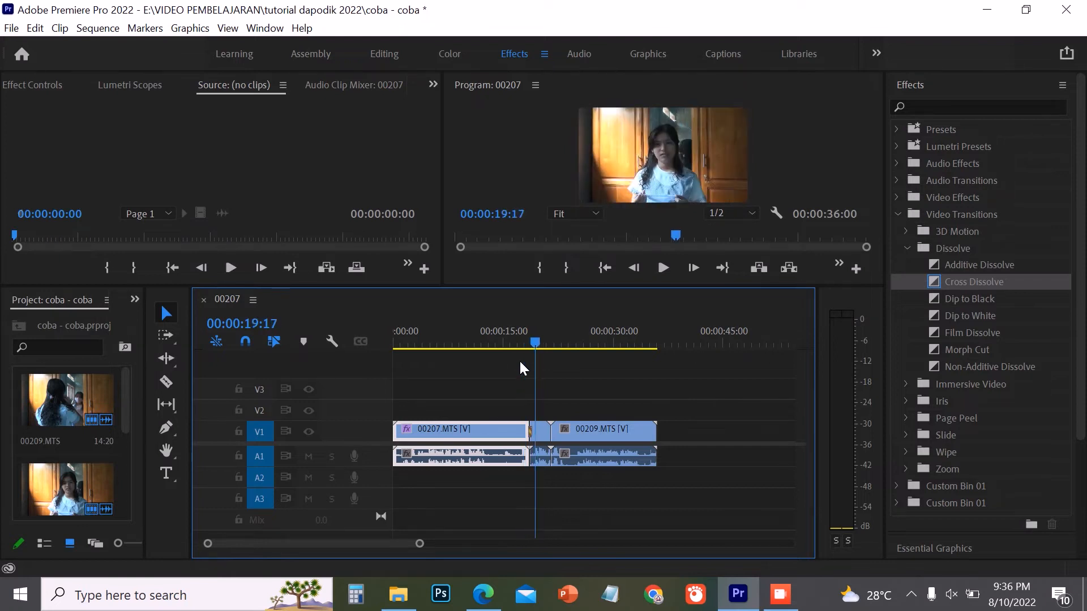
pyautogui.click(506, 345)
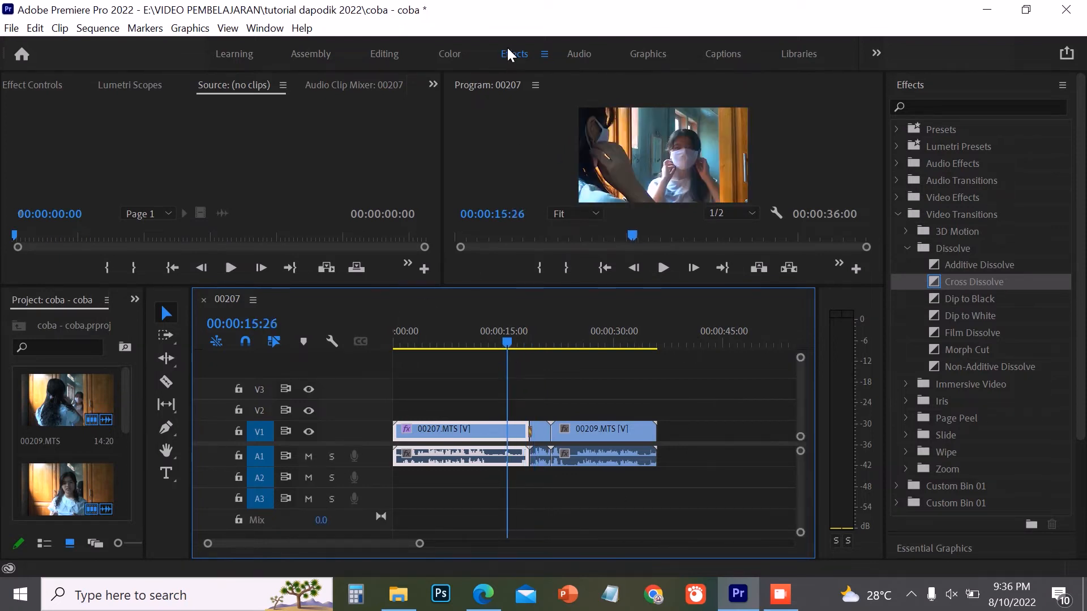
# - Switch to the Audio workspace and look over clip 00207's effect controls and the Source monitor
pyautogui.click(578, 53)
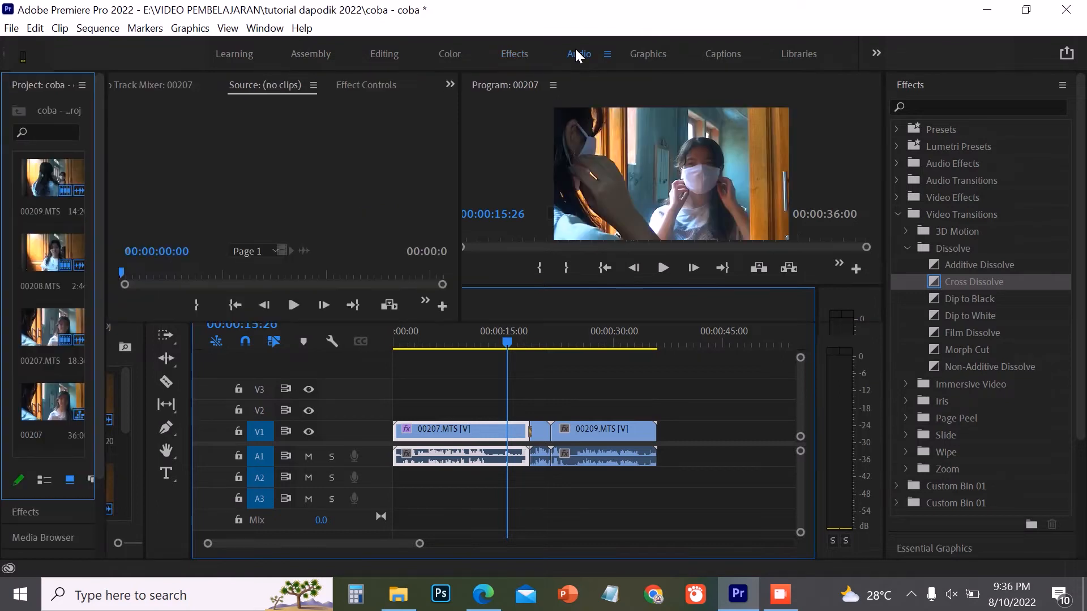
pyautogui.click(432, 449)
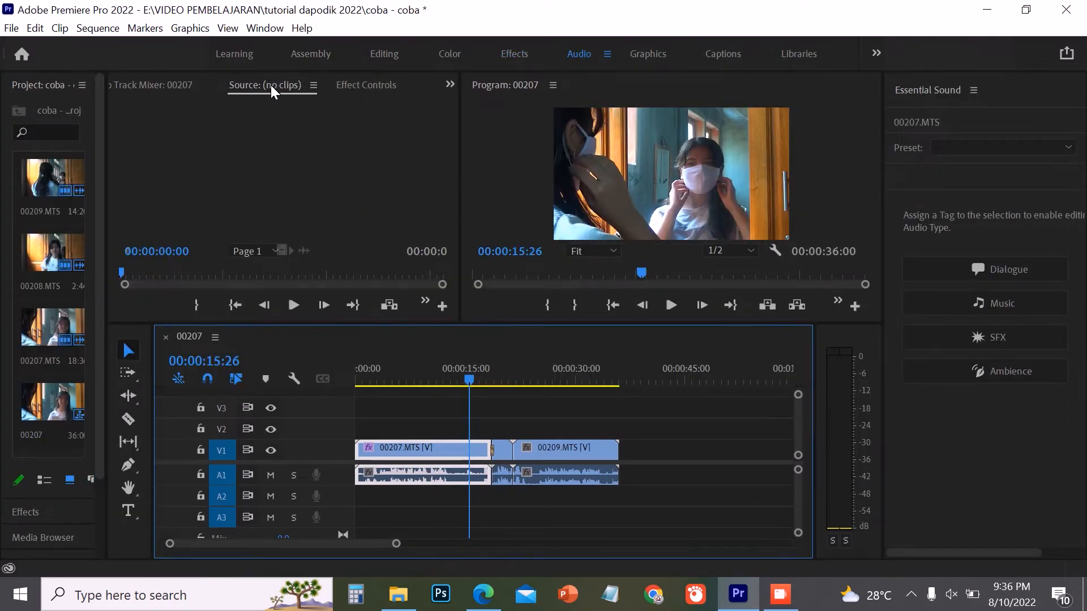
pyautogui.click(374, 85)
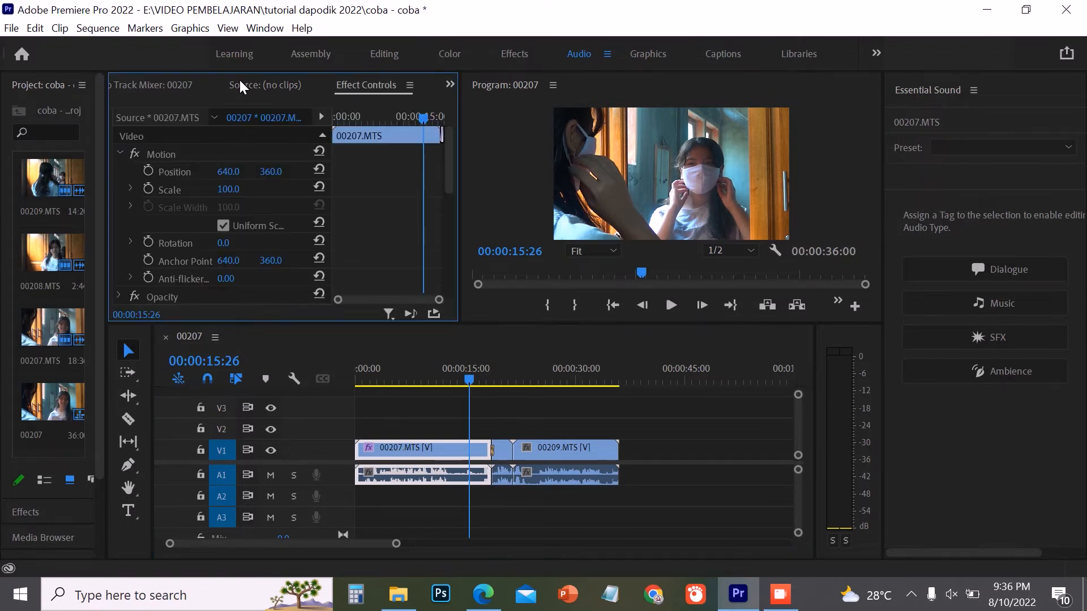
pyautogui.click(269, 86)
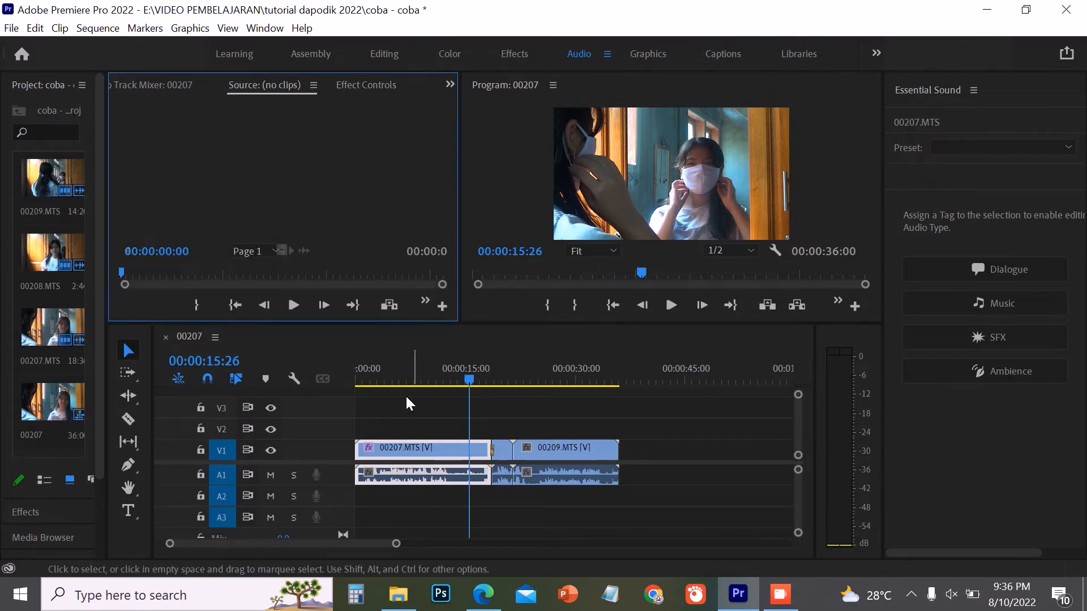
# - Open clip 00207 from the sequence in the Source monitor, tag its audio as Music and raise its clip volume level
pyautogui.doubleClick(411, 472)
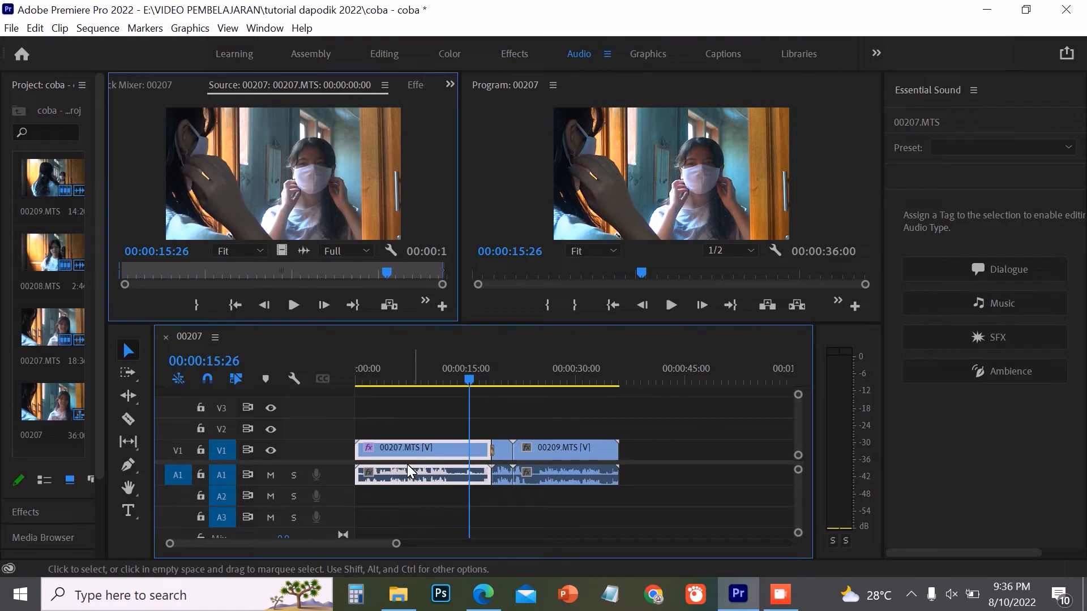
pyautogui.click(992, 305)
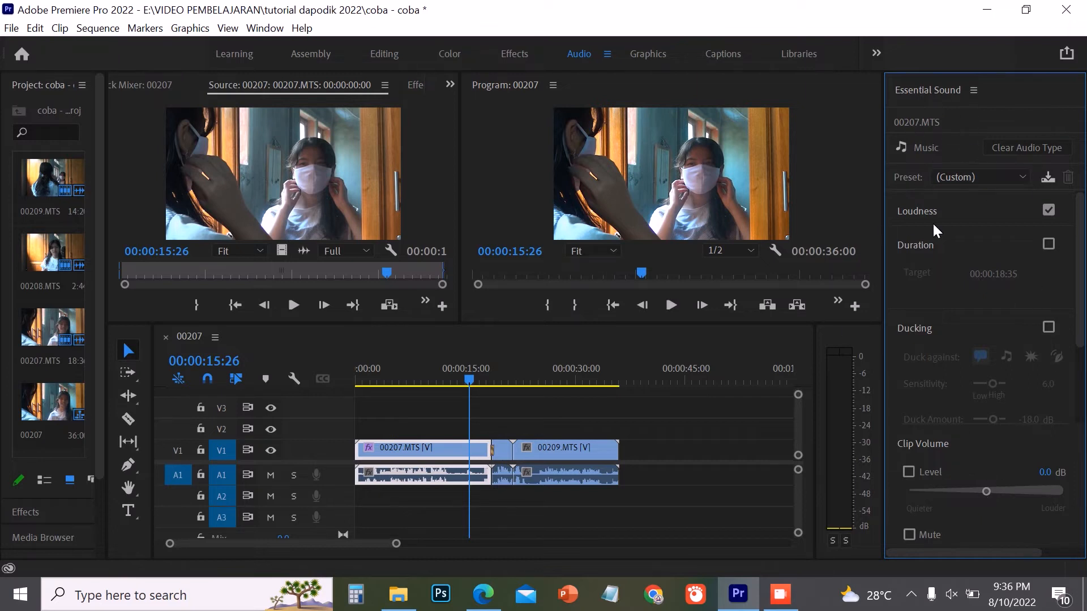
pyautogui.moveTo(985, 492); pyautogui.dragTo(1030, 491)
# - In the Graphics workspace, browse the Essential Graphics templates and select the Angled Slate template
pyautogui.click(646, 45)
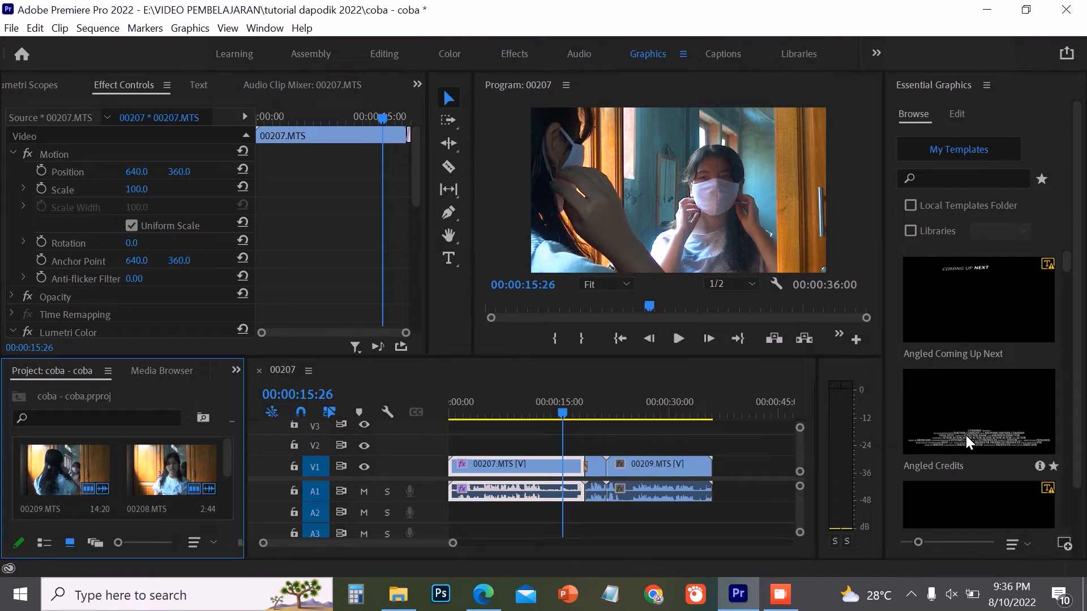
pyautogui.scroll(-2, 953, 481)
pyautogui.scroll(-1, 972, 355)
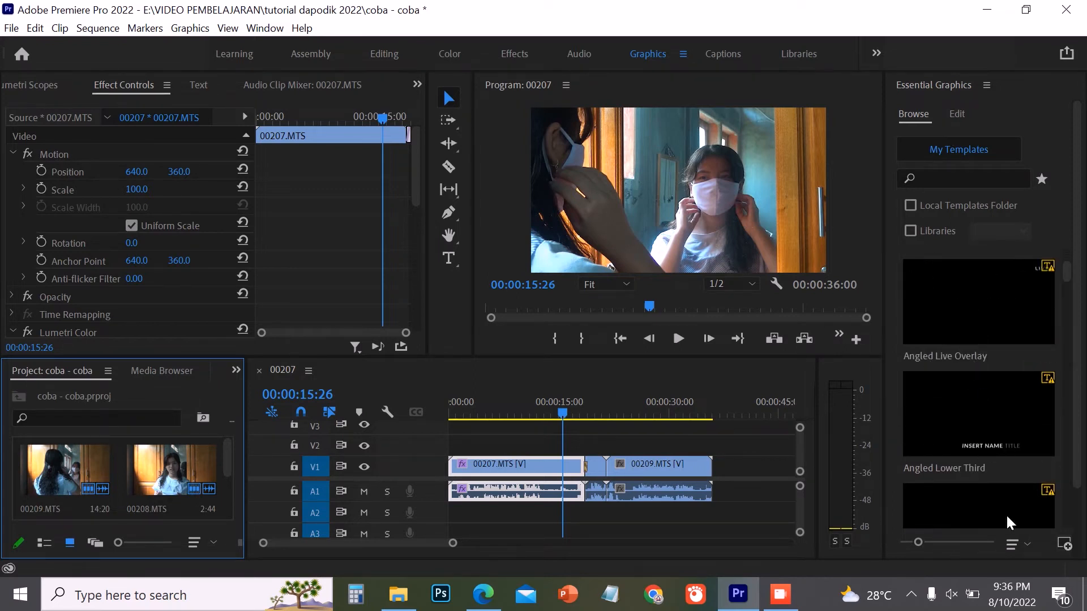
pyautogui.scroll(-2, 964, 478)
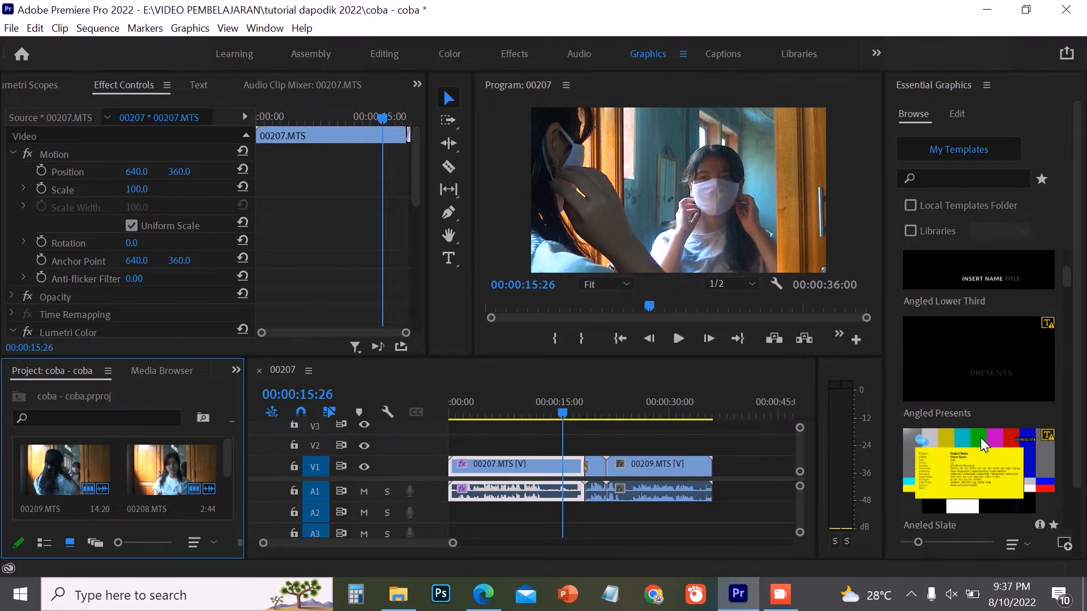
pyautogui.scroll(-1, 980, 437)
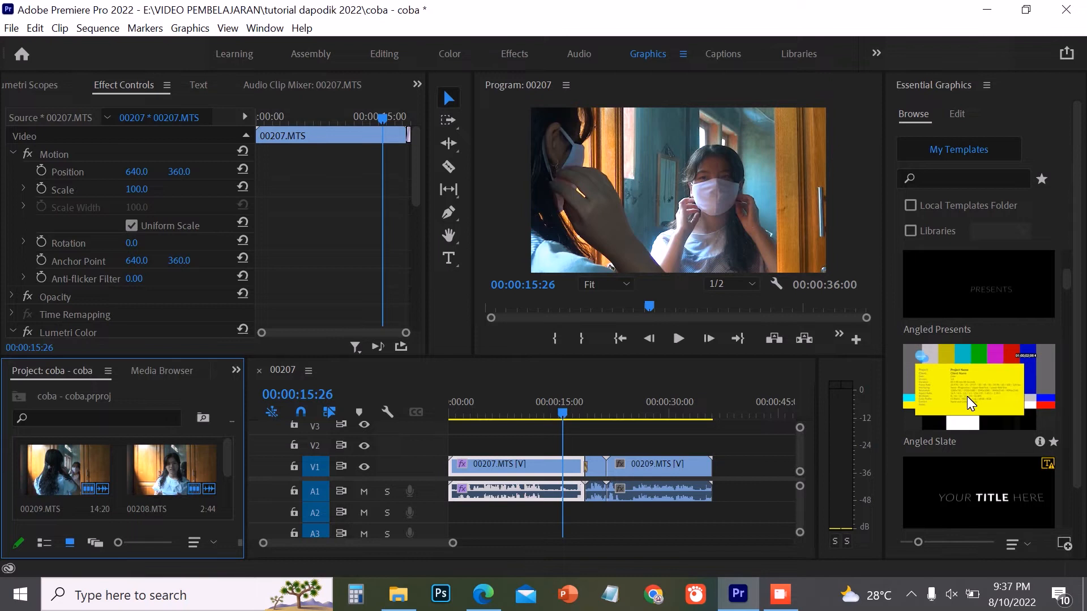
pyautogui.scroll(-3, 969, 413)
pyautogui.scroll(-2, 970, 447)
pyautogui.scroll(4, 979, 419)
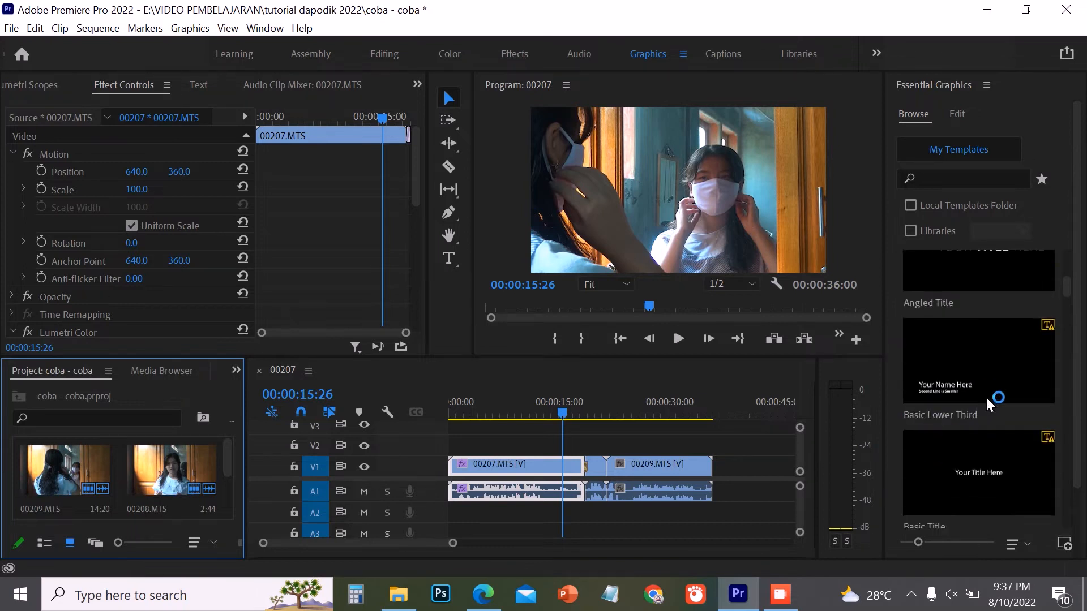
pyautogui.click(974, 326)
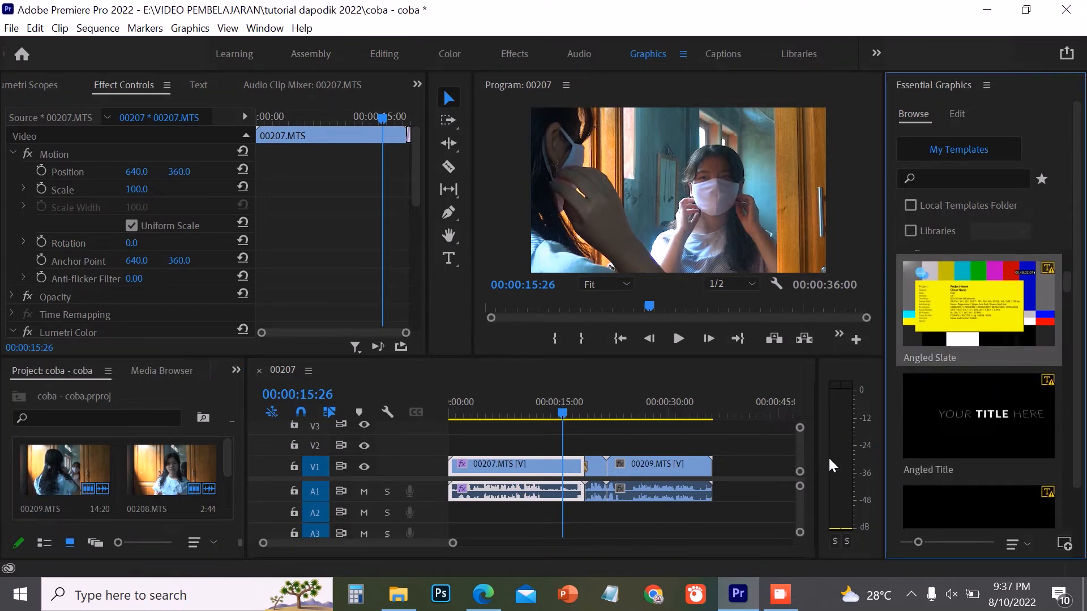
# - View the Captions and Libraries workspaces and return to the Editing workspace
pyautogui.click(725, 52)
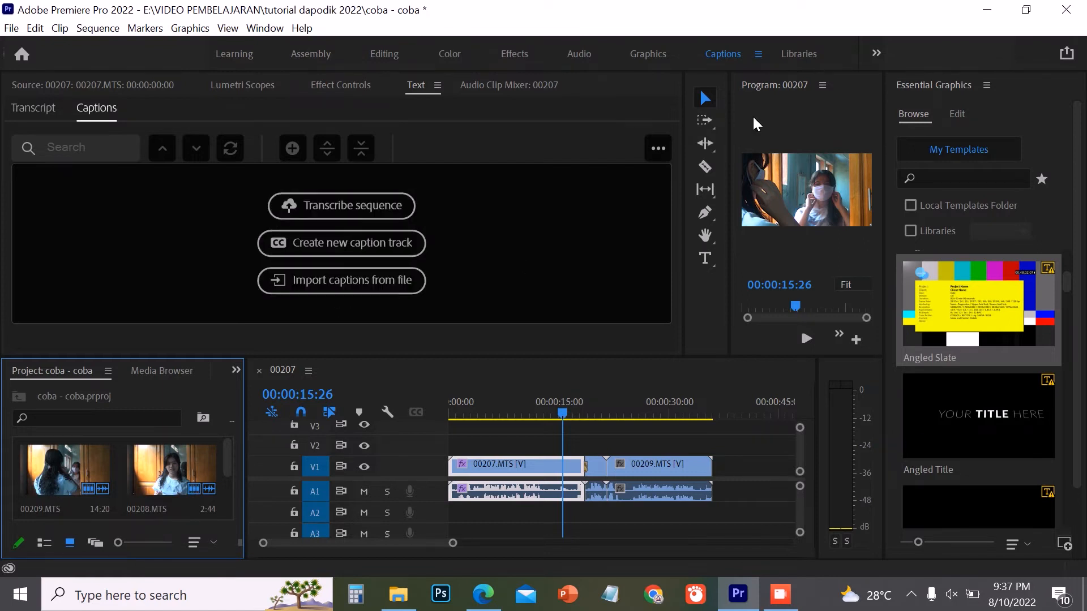
pyautogui.click(804, 52)
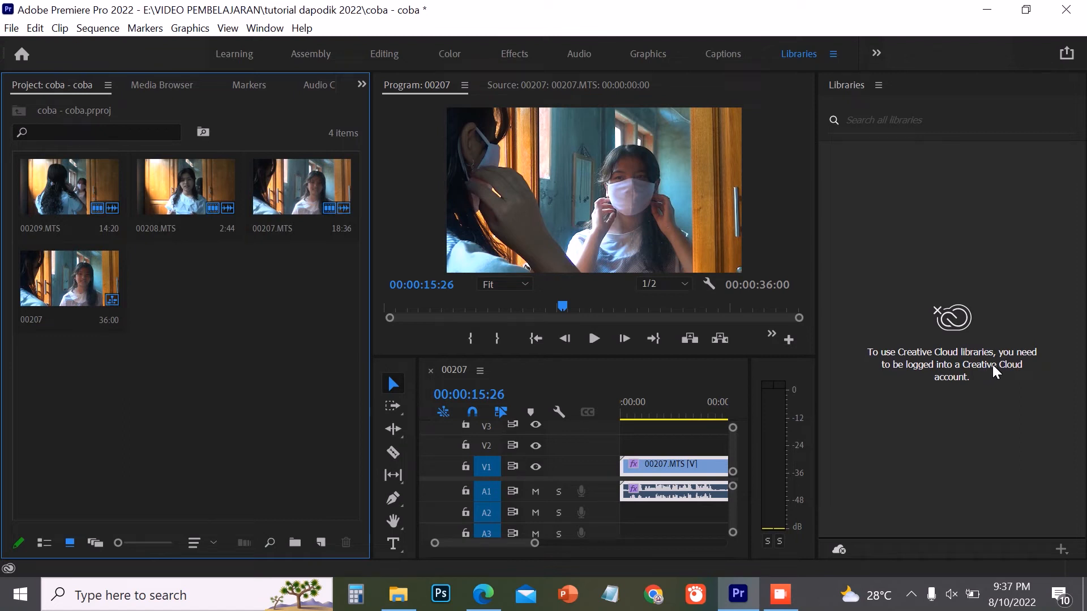
pyautogui.click(385, 54)
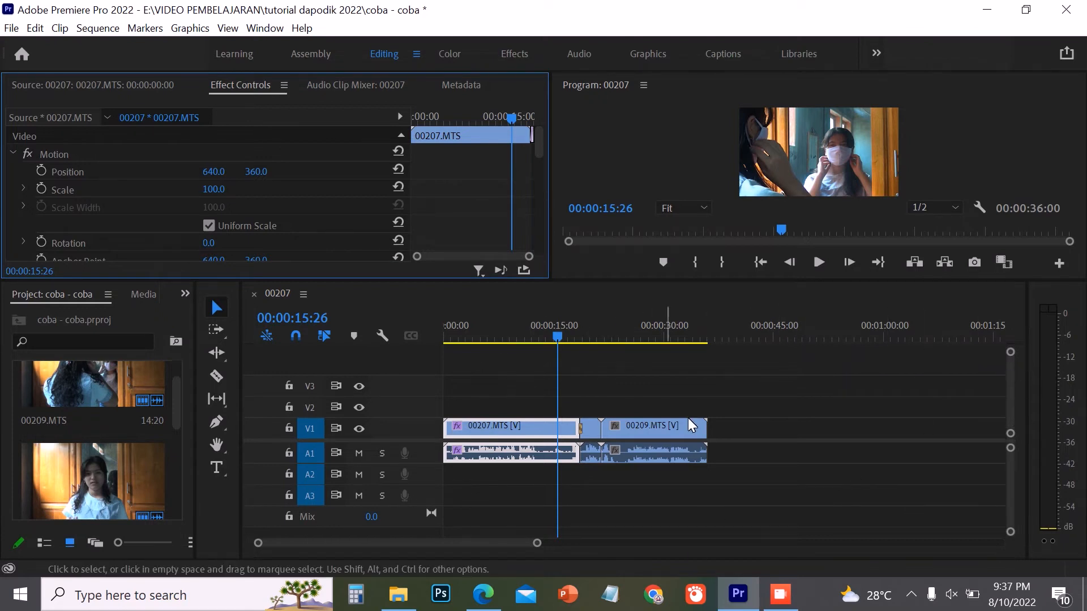
# - Move the sequence playhead to 00:00:23:48 and enlarge the Program monitor area by shrinking the timeline's height
pyautogui.moveTo(555, 334); pyautogui.dragTo(582, 337)
pyautogui.moveTo(536, 370); pyautogui.dragTo(617, 390)
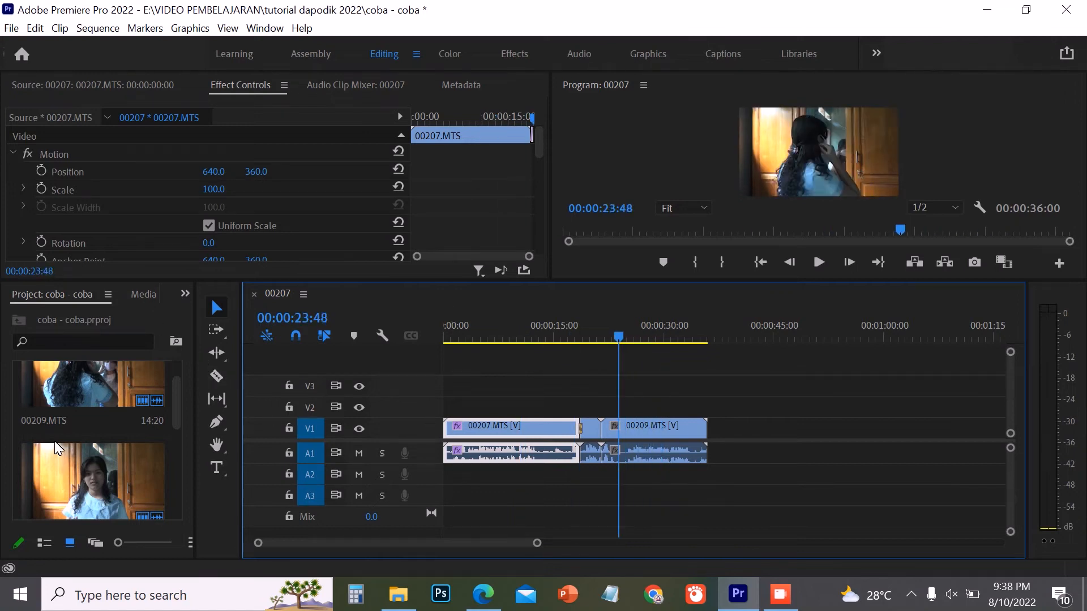
pyautogui.scroll(1, 138, 416)
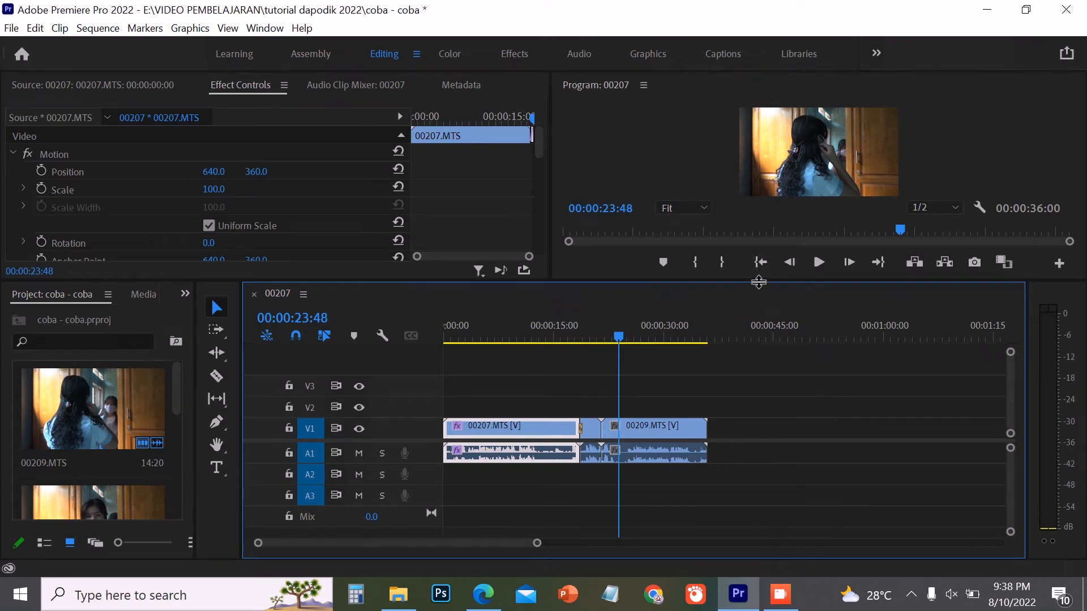
pyautogui.moveTo(748, 315); pyautogui.dragTo(735, 334)
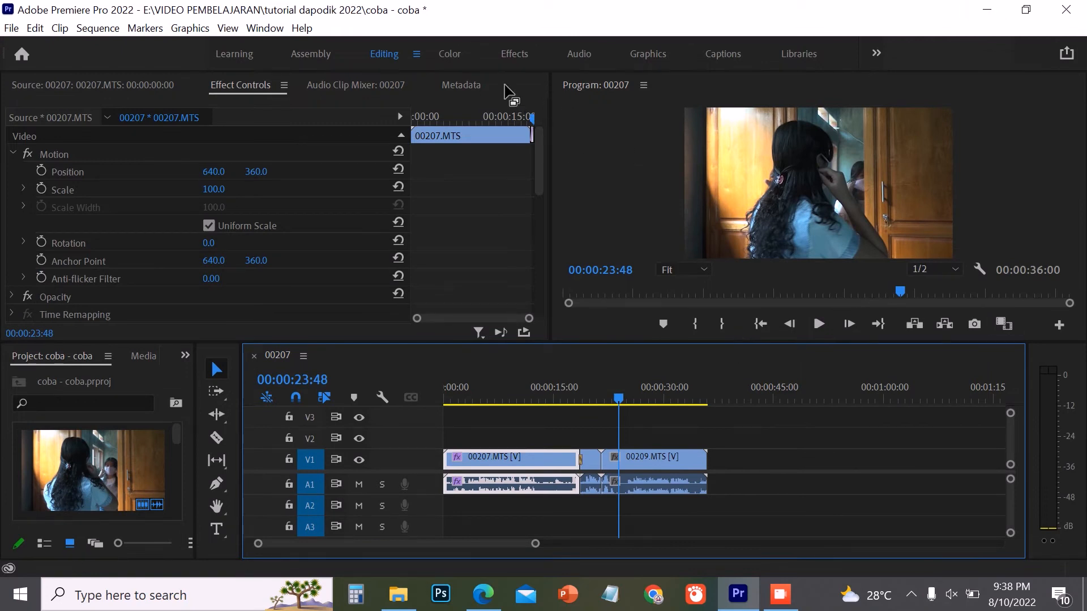
# - Switch to the Effects workspace and expand Video Transitions to view its transition categories
pyautogui.click(507, 51)
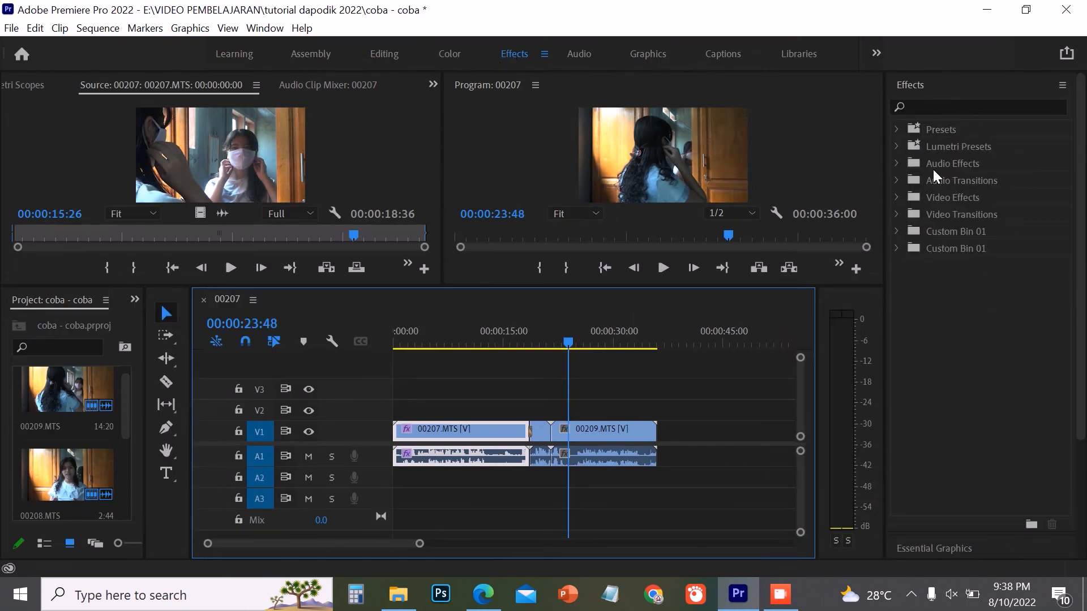
pyautogui.click(895, 213)
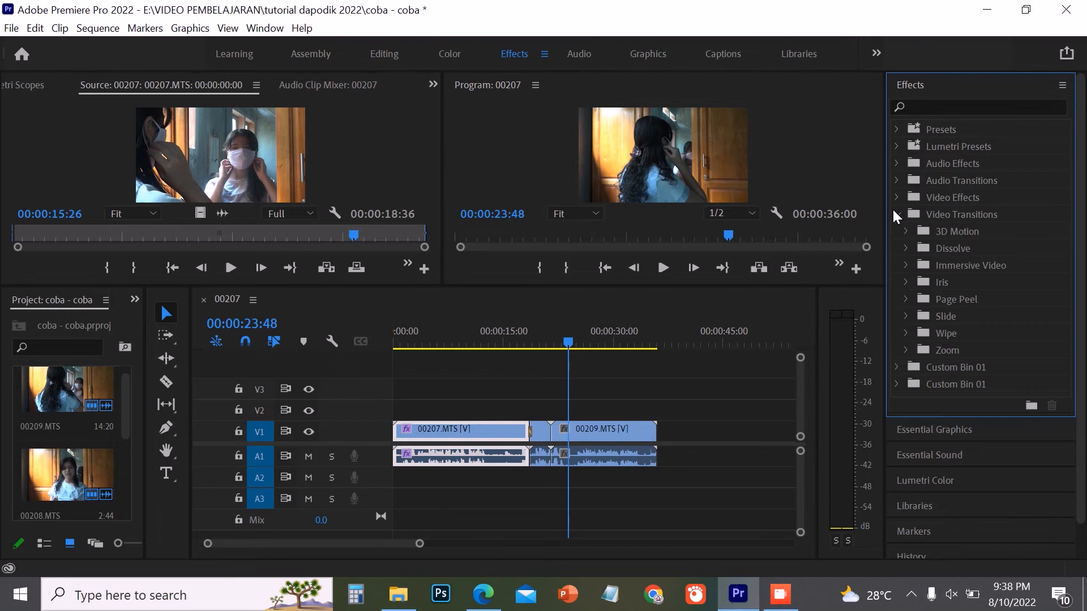
pyautogui.click(894, 213)
pyautogui.click(893, 213)
# - Examine the project file commands and browse the media files available for import, leaving the Import dialog without importing anything
pyautogui.click(4, 25)
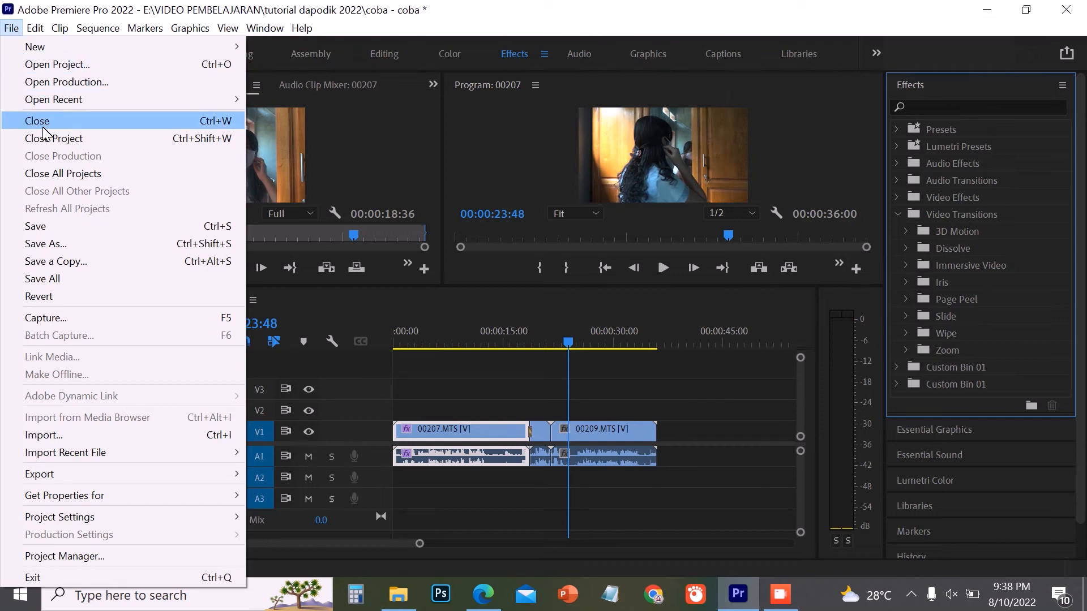
pyautogui.moveTo(45, 46)
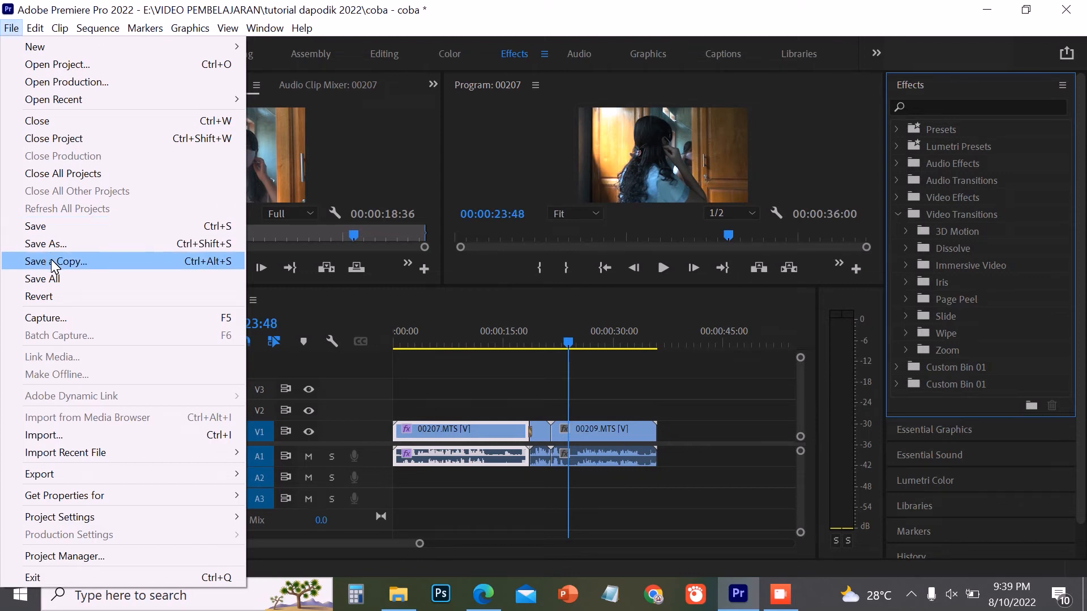
pyautogui.click(45, 436)
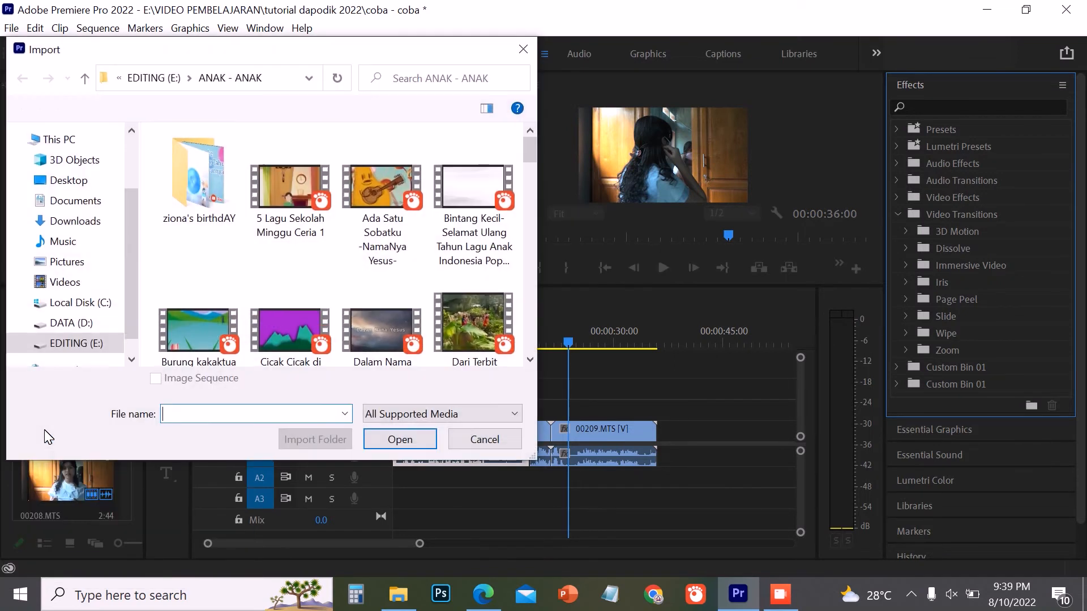
pyautogui.scroll(-2, 355, 228)
pyautogui.scroll(-2, 354, 228)
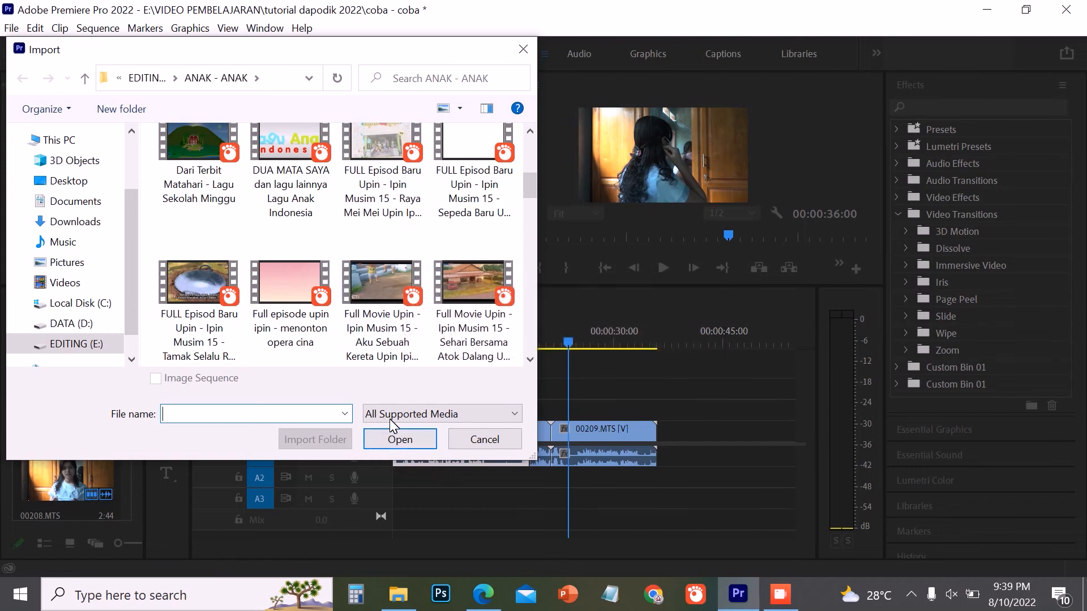
pyautogui.click(485, 439)
# - Examine the editing, clip, sequence, marker, graphics and window commands, including the list of available workspaces
pyautogui.click(35, 28)
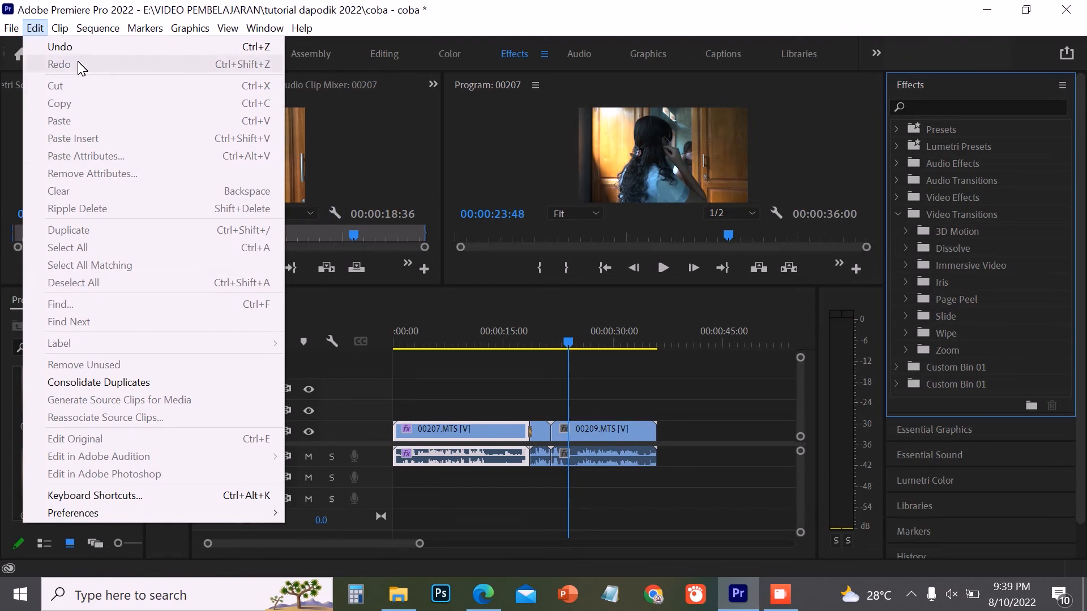
pyautogui.moveTo(60, 28)
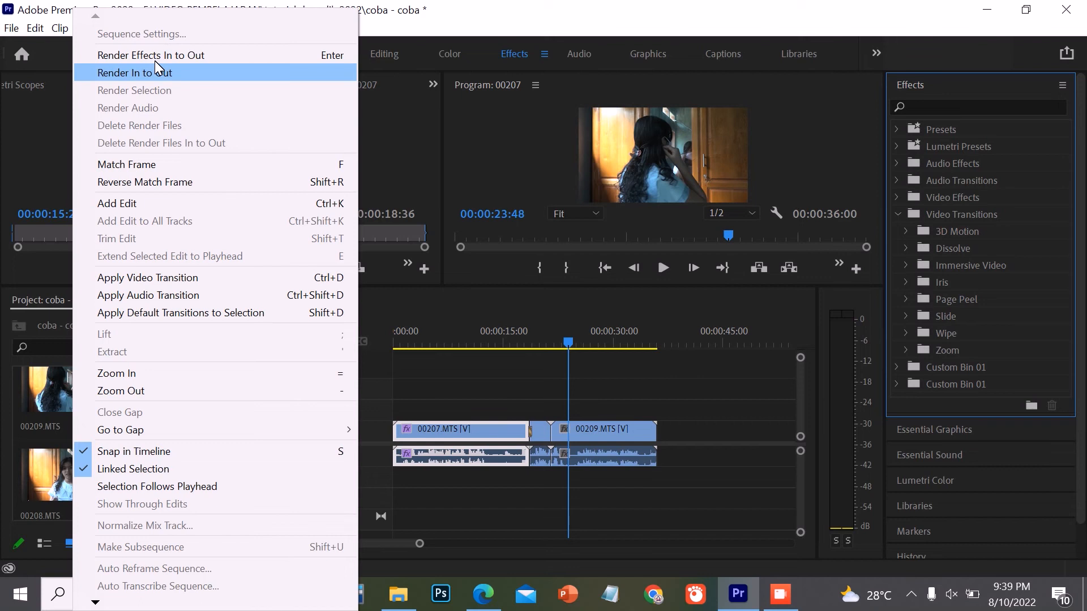
pyautogui.click(453, 2)
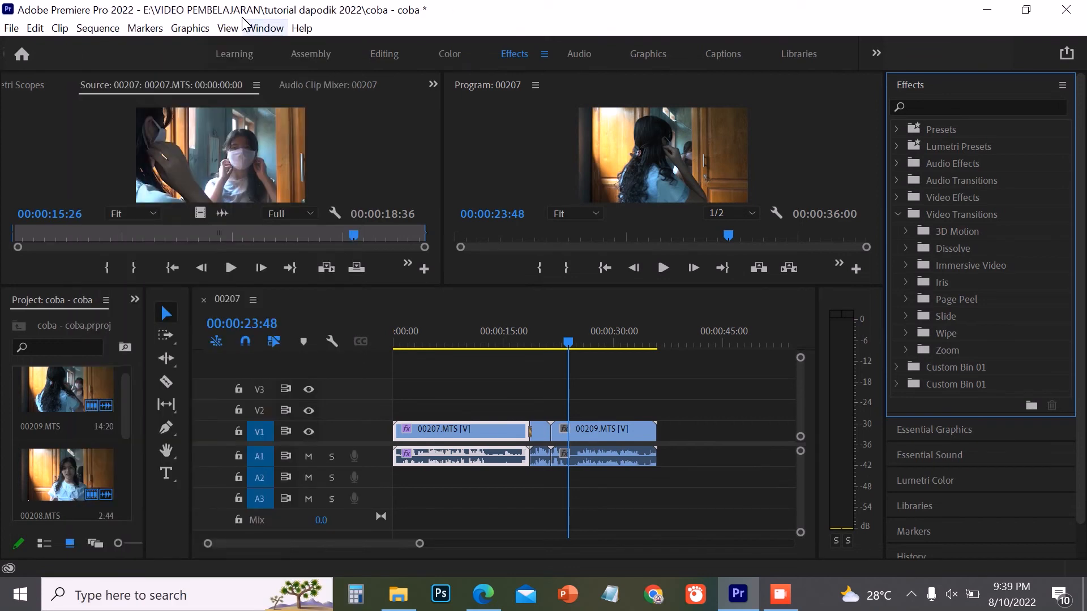
pyautogui.click(146, 27)
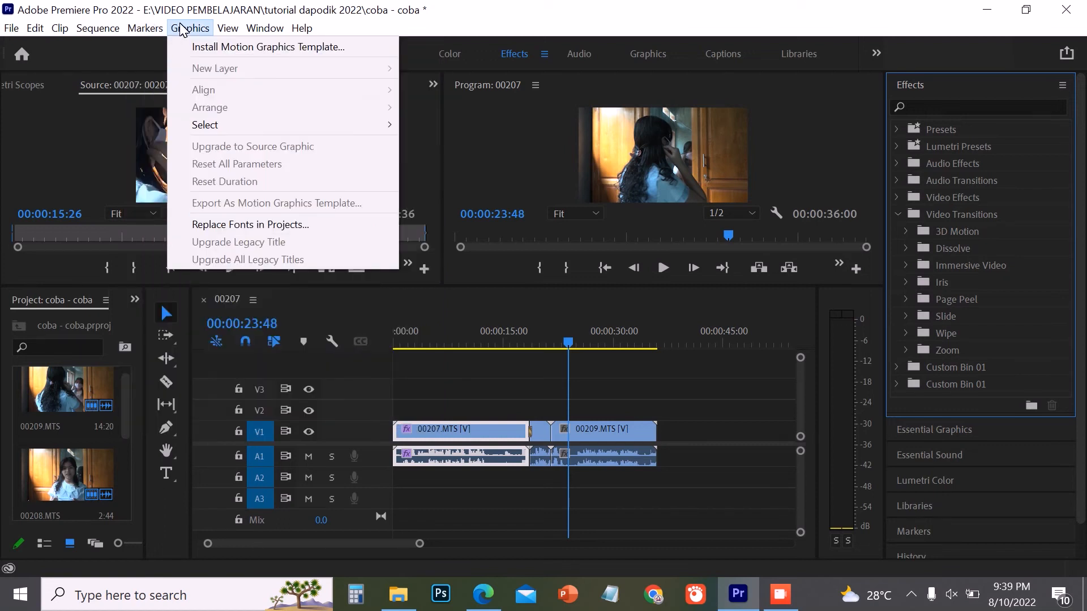
pyautogui.moveTo(252, 27)
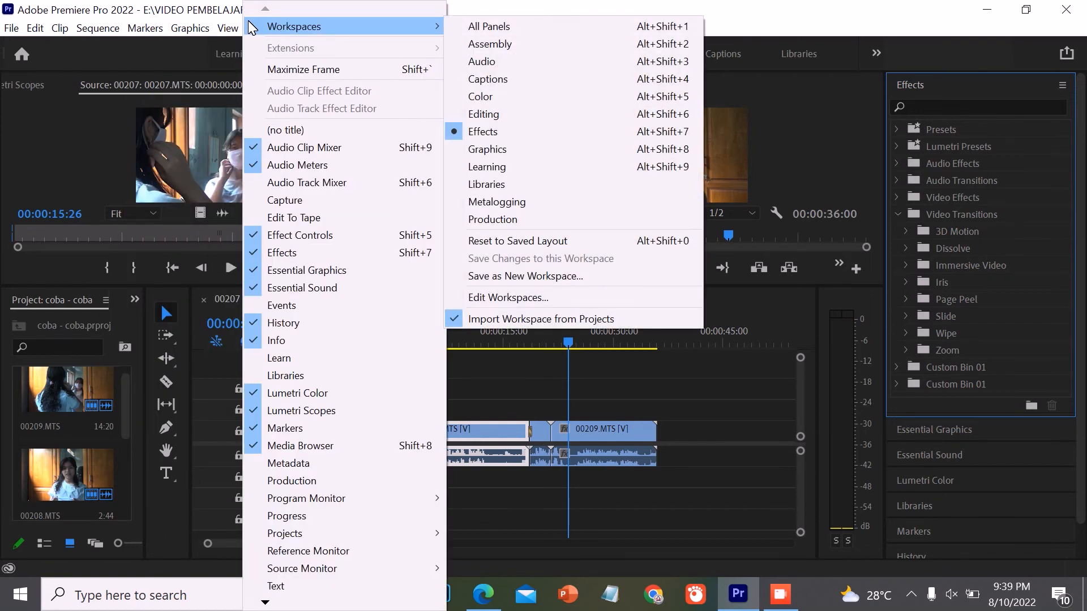
pyautogui.click(705, 6)
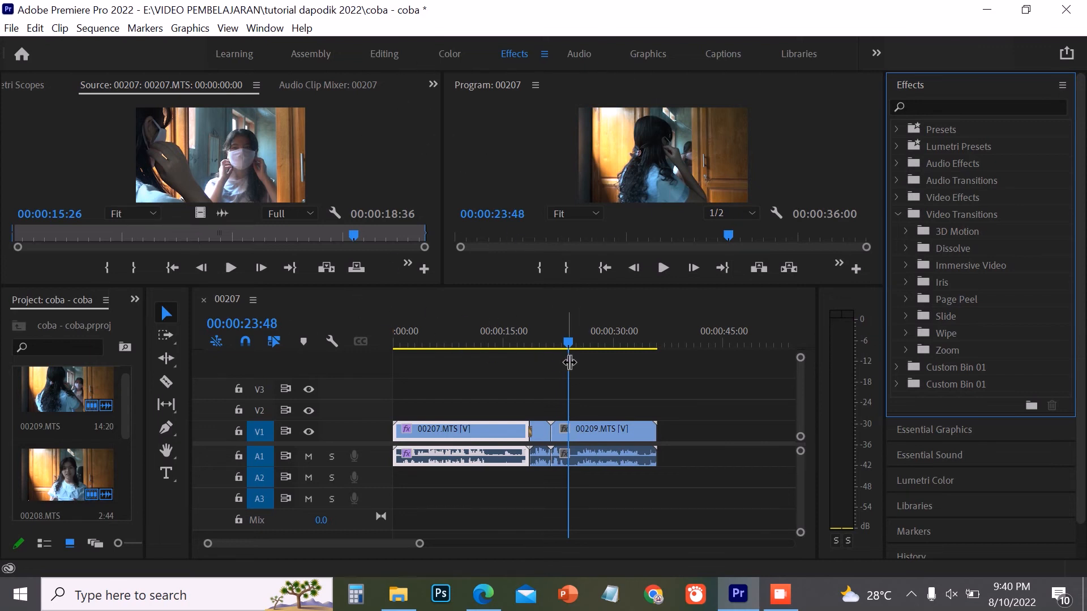
# - Return the playhead to the start of sequence 00207 and play the sequence
pyautogui.click(562, 334)
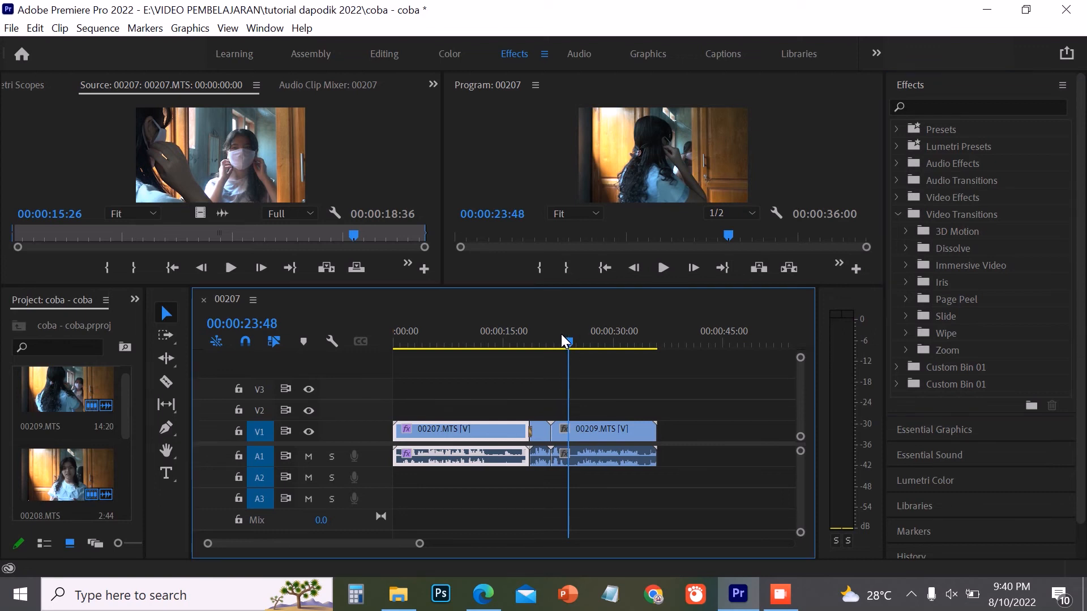
pyautogui.moveTo(562, 334); pyautogui.dragTo(385, 345)
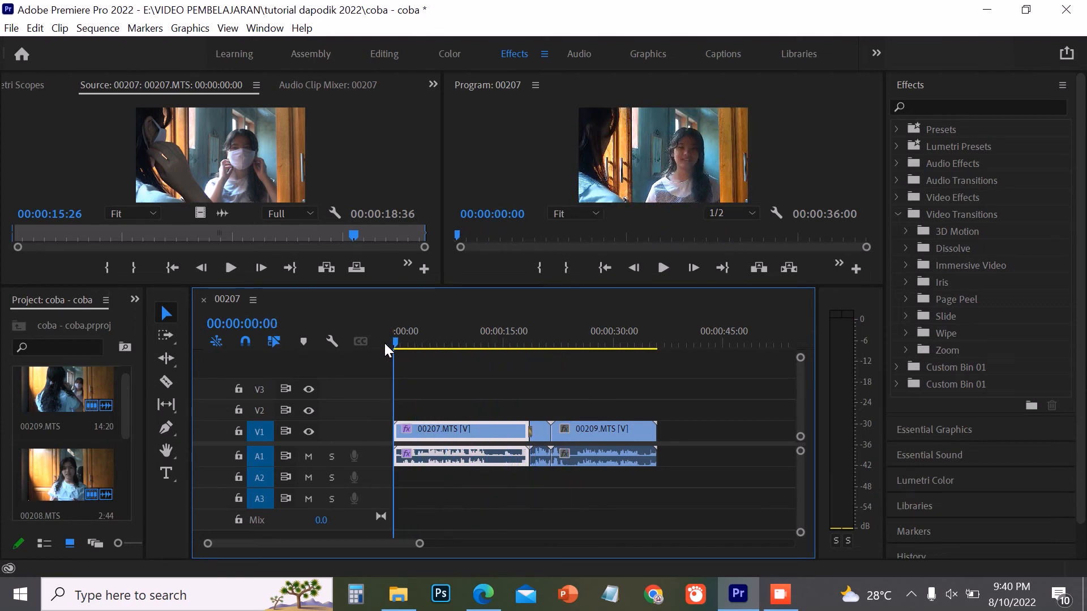
pyautogui.click(654, 267)
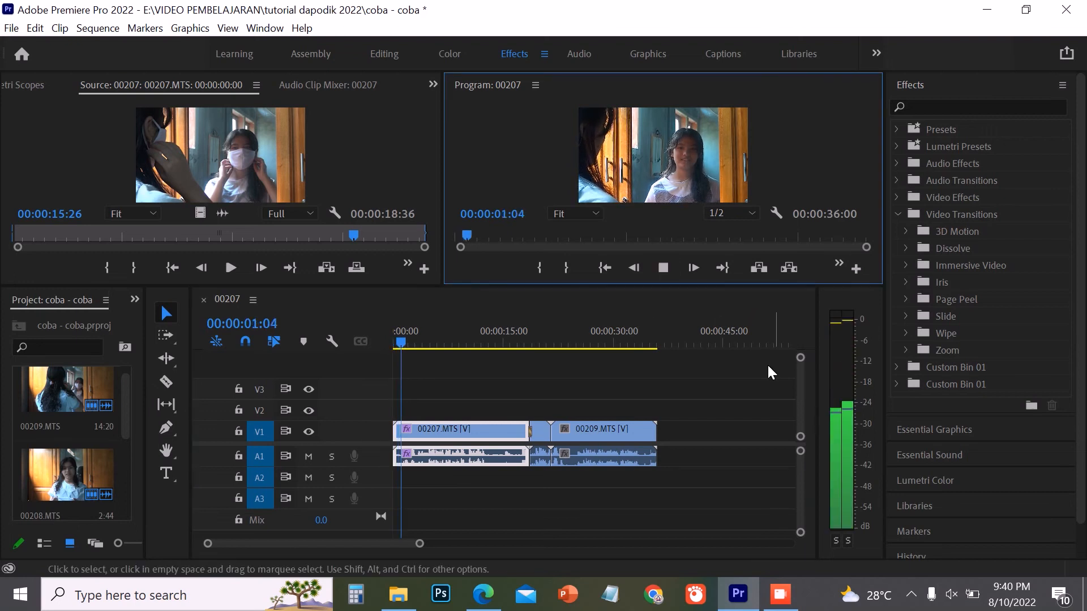